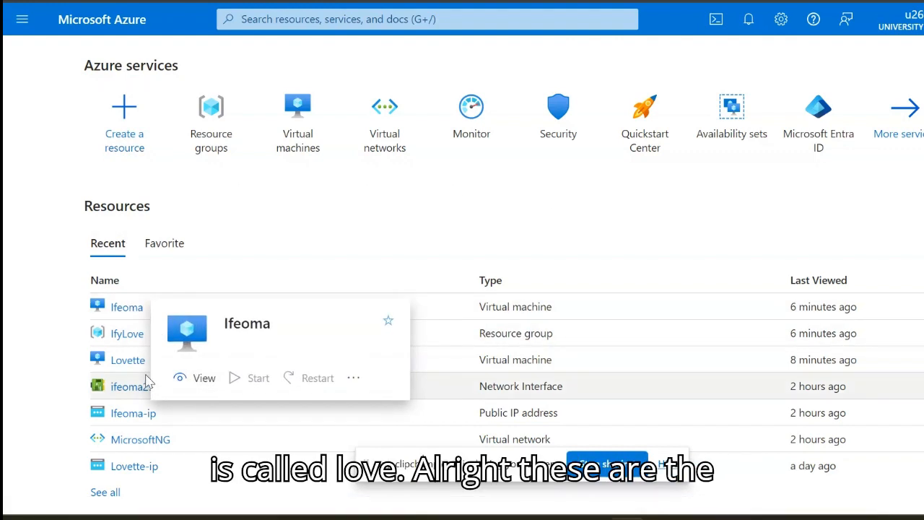
- Open the IfyLove resource group and look through its list of resources
mouse_move(135, 363)
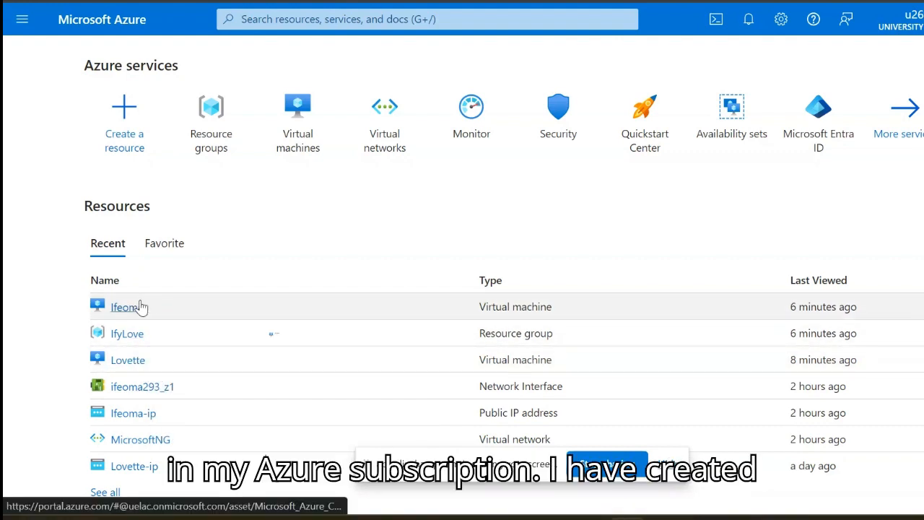
mouse_move(142, 308)
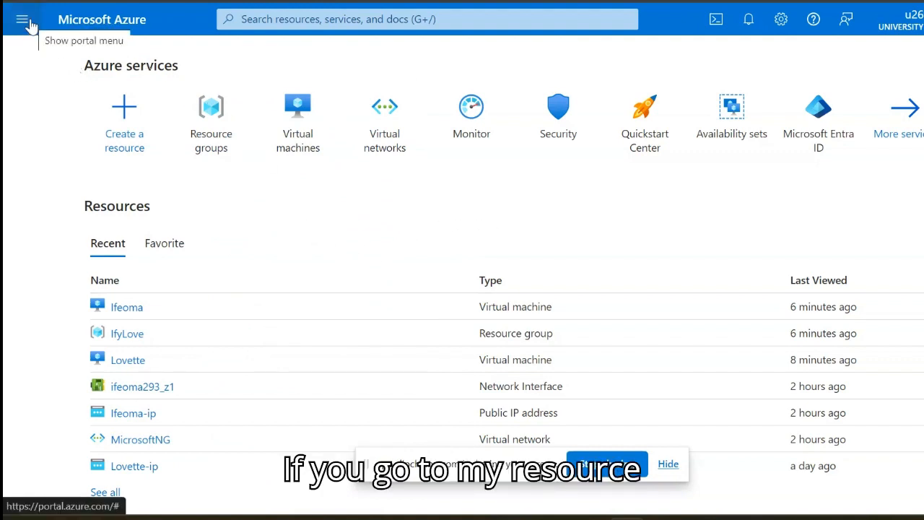
click(217, 128)
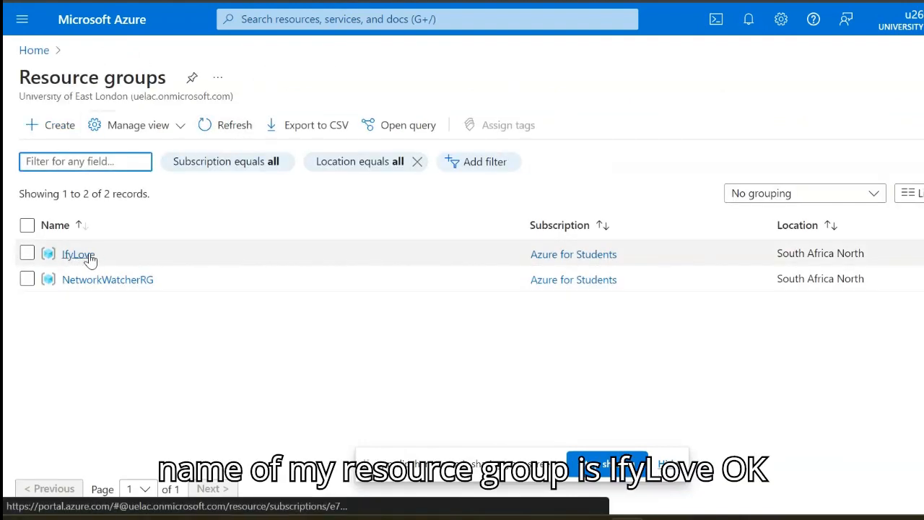
click(87, 257)
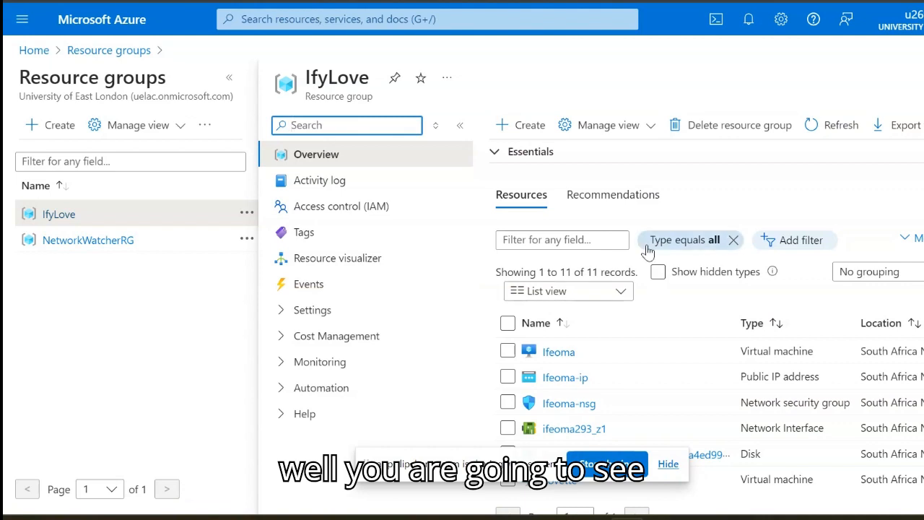
scroll(713, 300, down, 1)
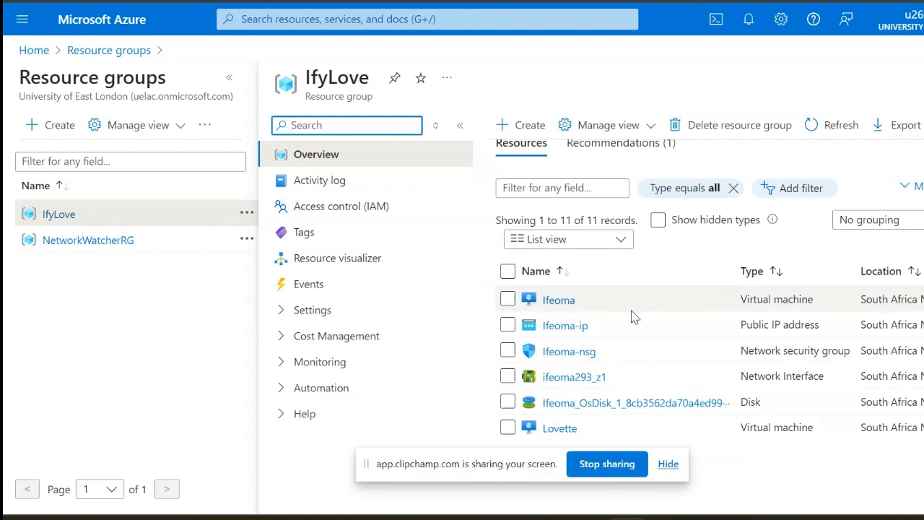
- Open the Ifeoma virtual machine's Connect page and bring up its Native RDP download option
click(568, 307)
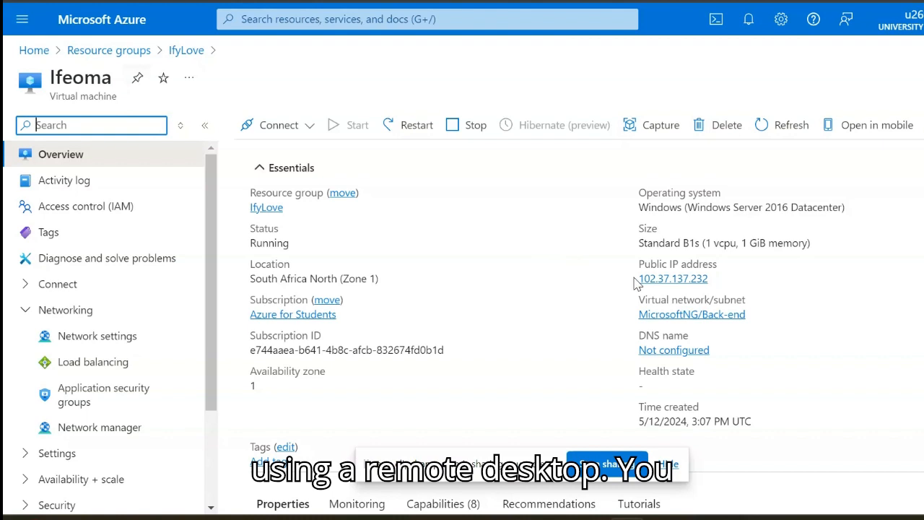
click(311, 127)
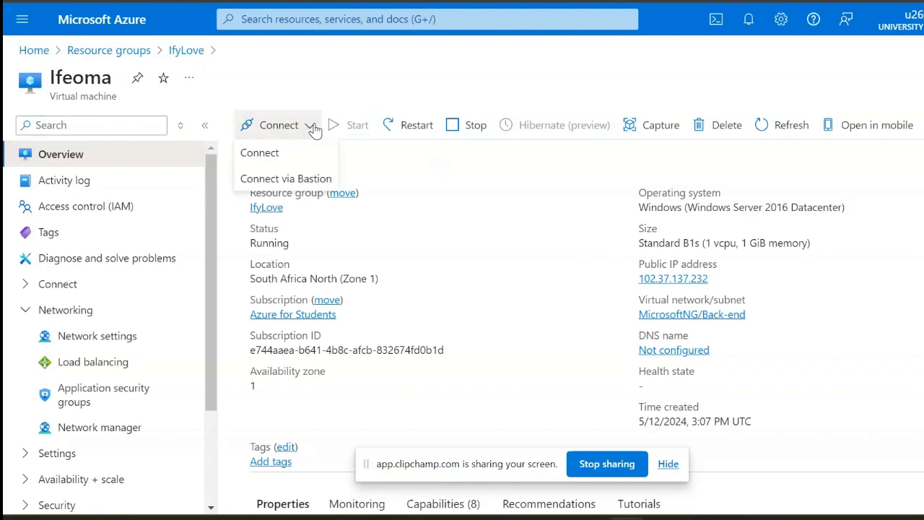
click(267, 156)
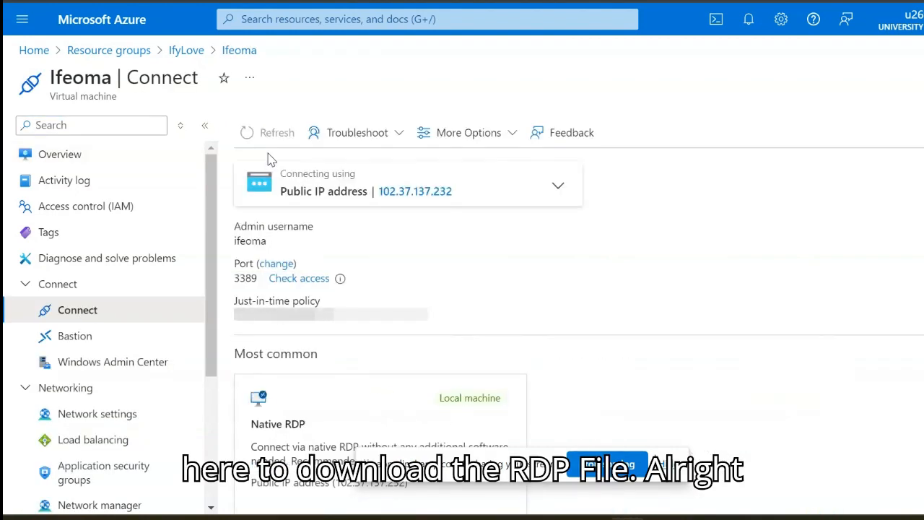
scroll(645, 254, down, 3)
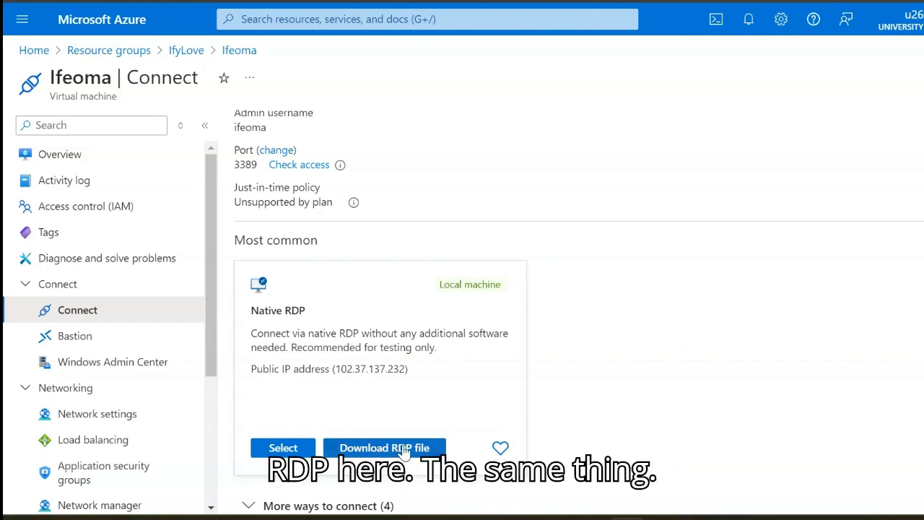
- Return to the portal home and open the Lovette virtual machine's Connect page with its Native RDP option
click(34, 50)
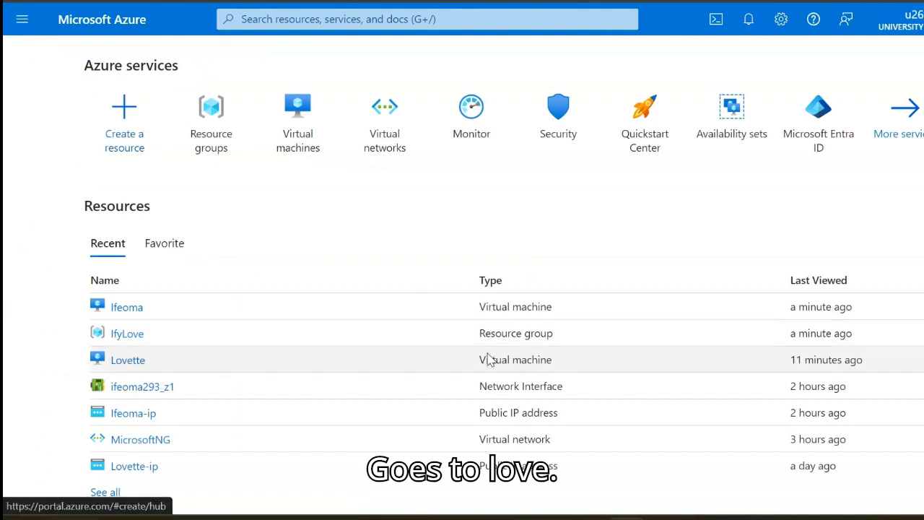
click(127, 360)
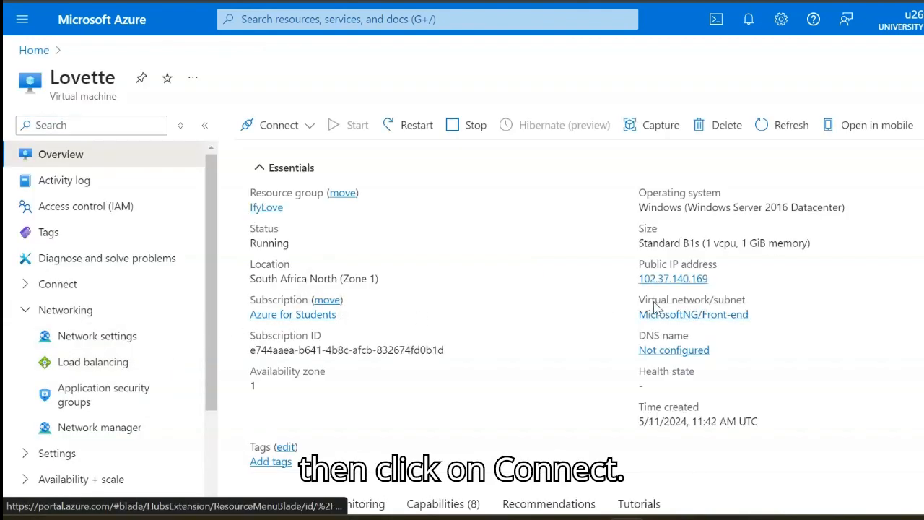
click(308, 137)
click(289, 151)
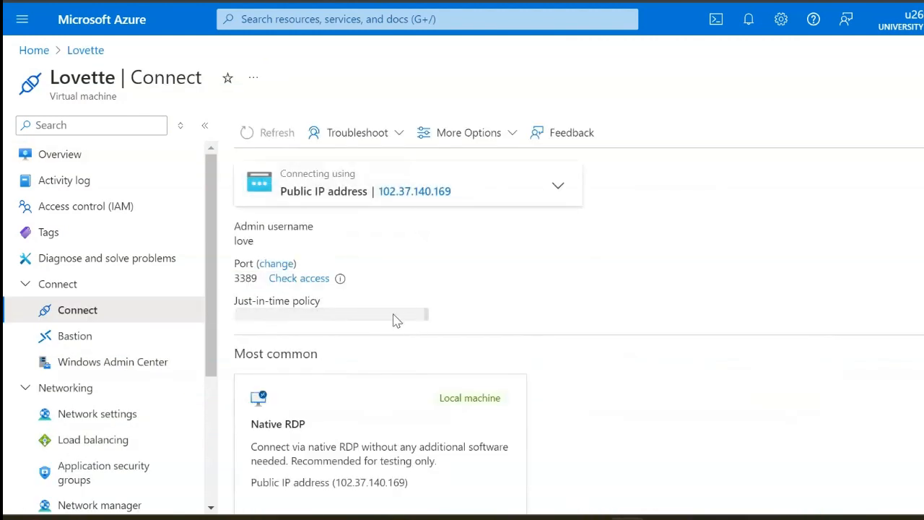
scroll(499, 373, down, 2)
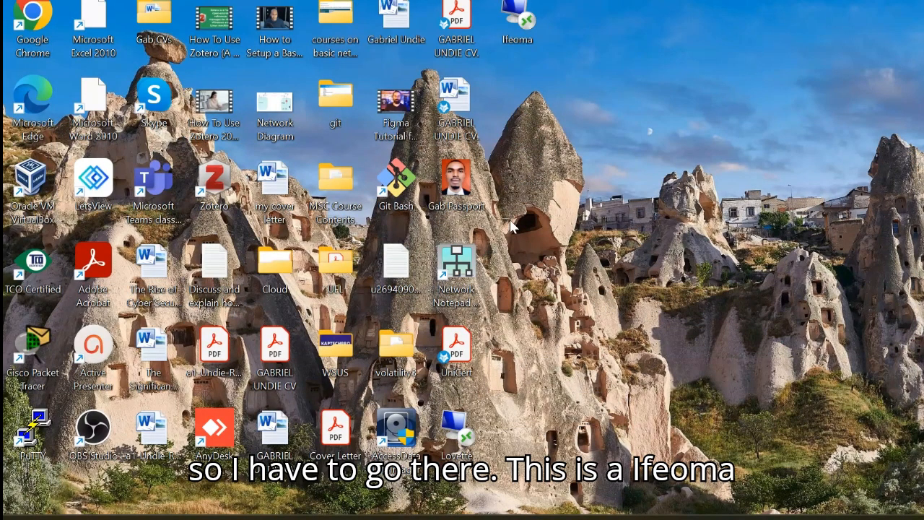
- Start the Ifeoma Remote Desktop connection from its desktop RDP file, entering the account password and accepting the untrusted certificate
double_click(525, 15)
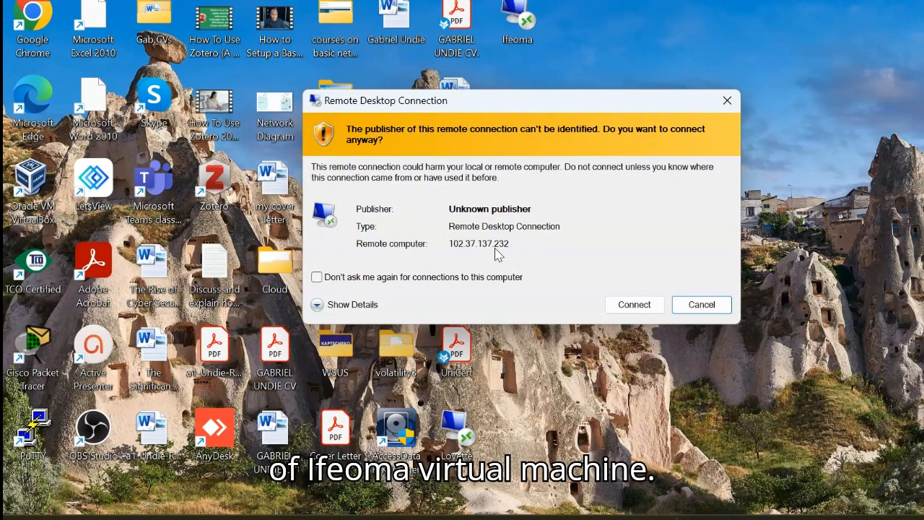
click(634, 305)
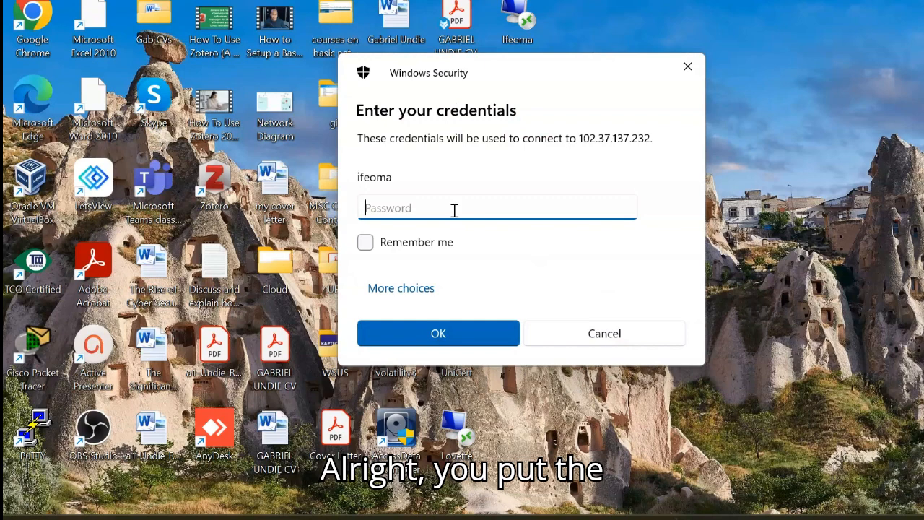
text(p)
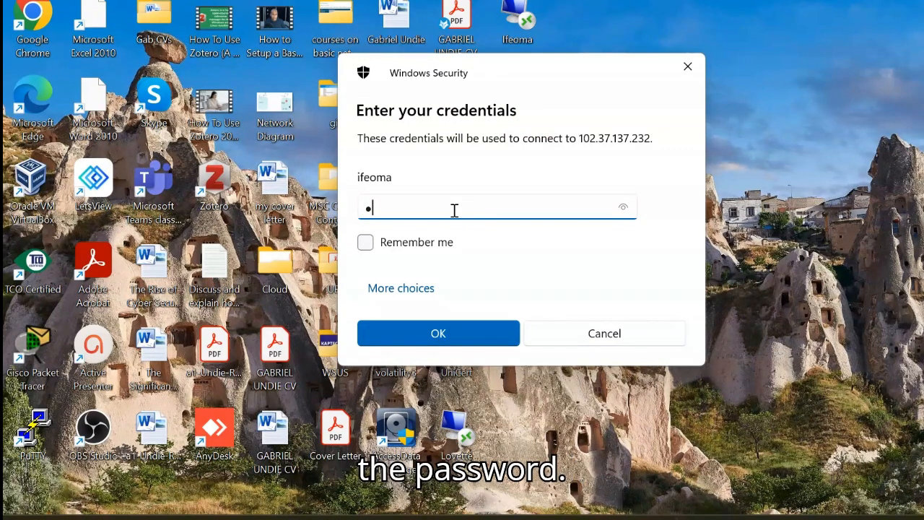
text(••)
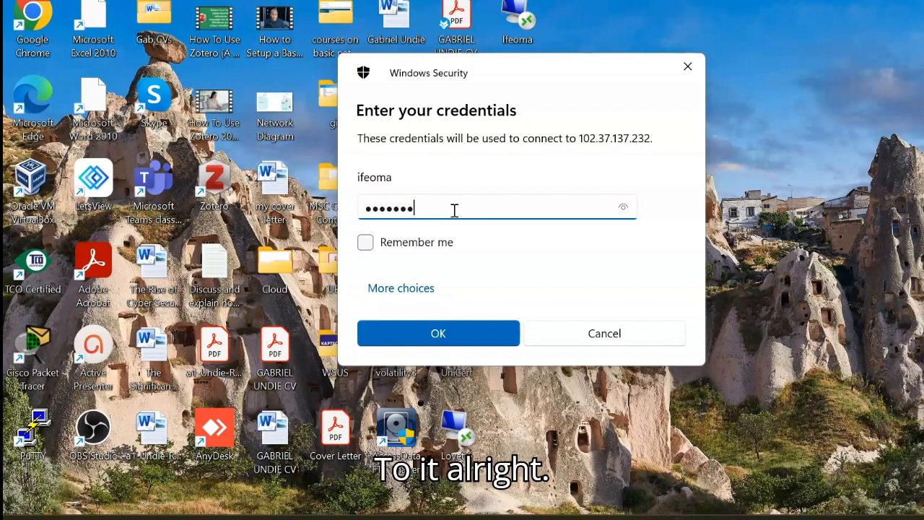
text(••)
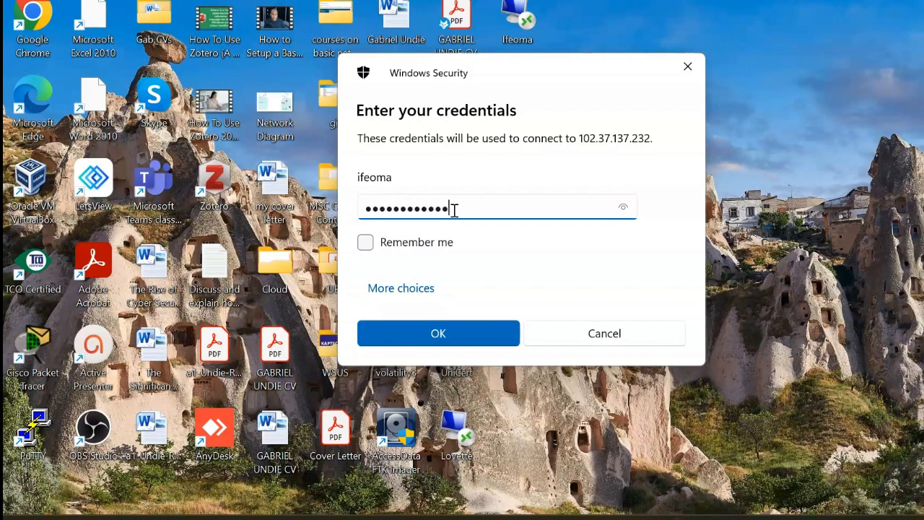
text(•)
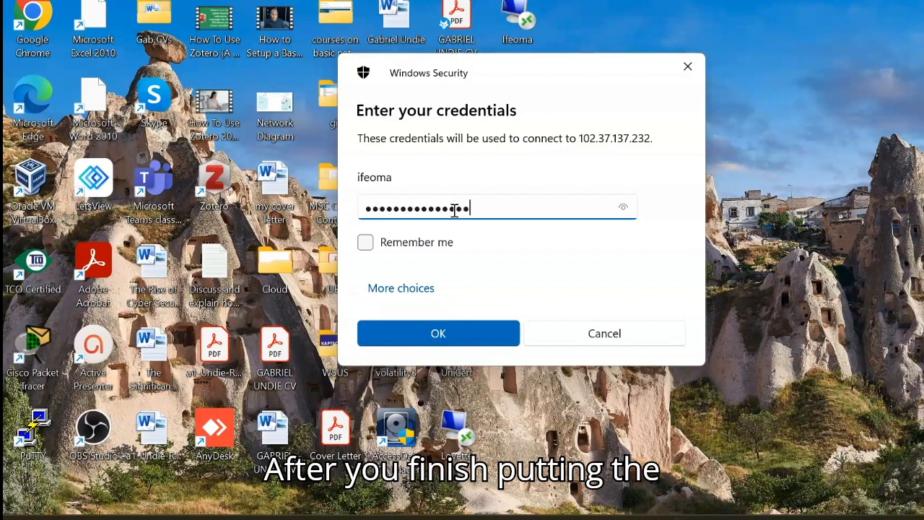
text(•)
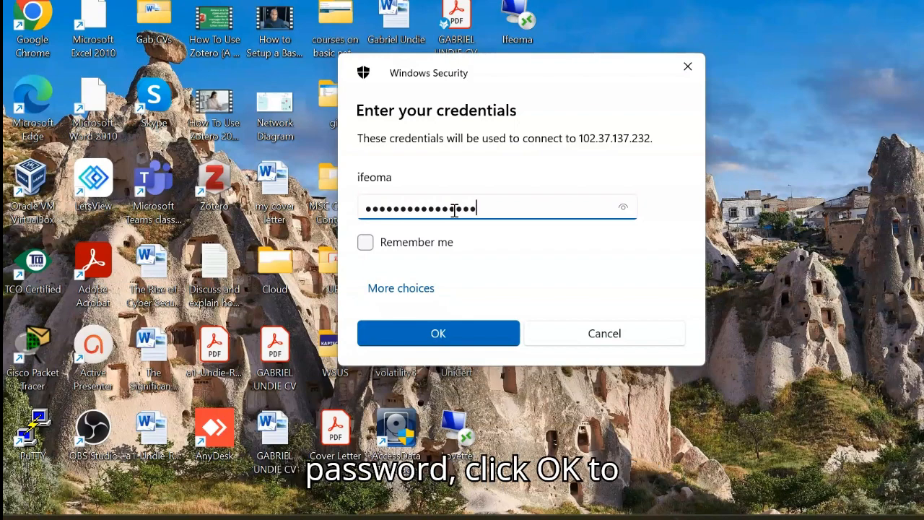
click(434, 337)
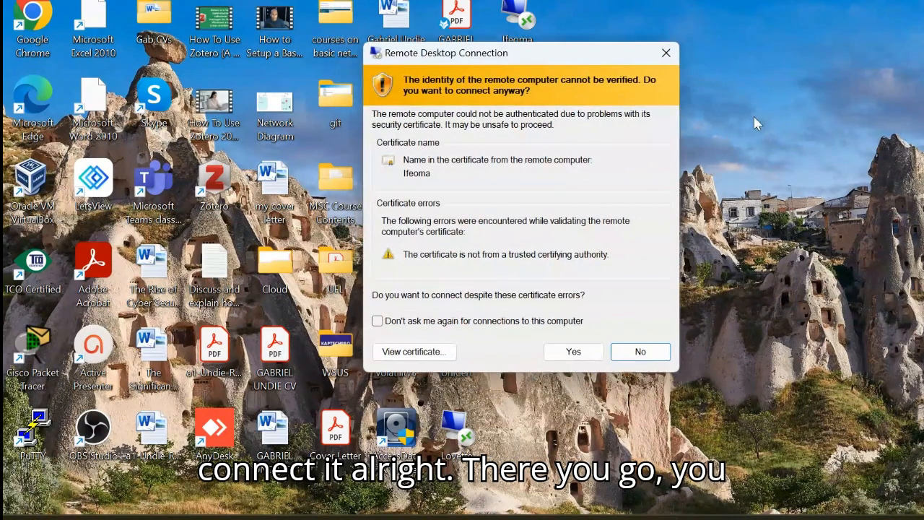
click(577, 354)
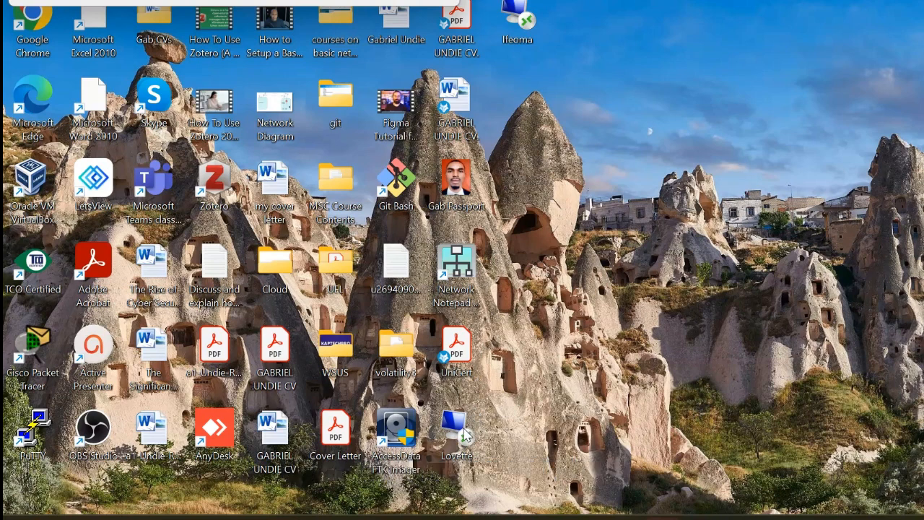
- Start the Lovette Remote Desktop connection from its desktop RDP file and enter the account password
double_click(464, 435)
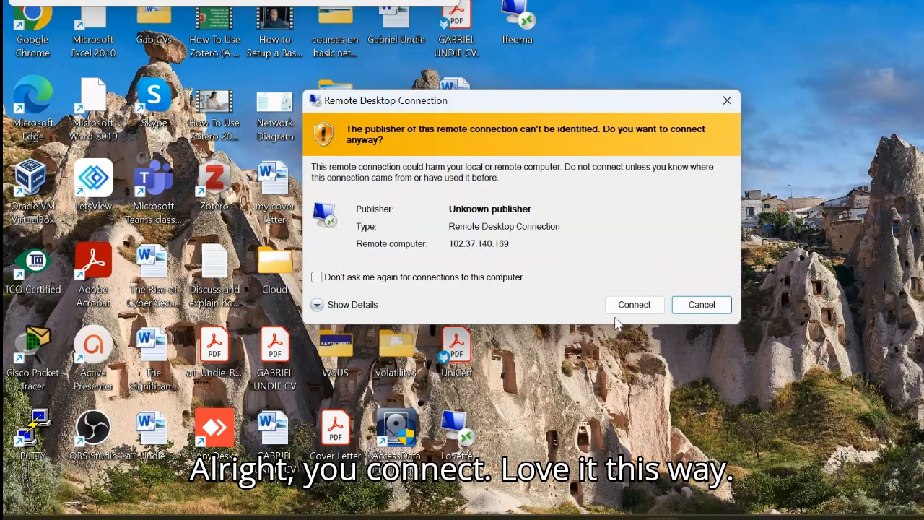
click(639, 309)
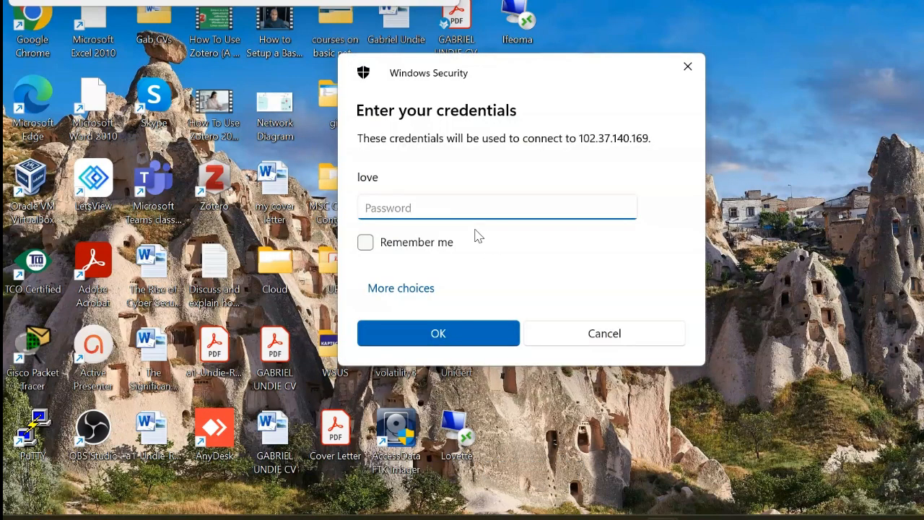
text(passwo)
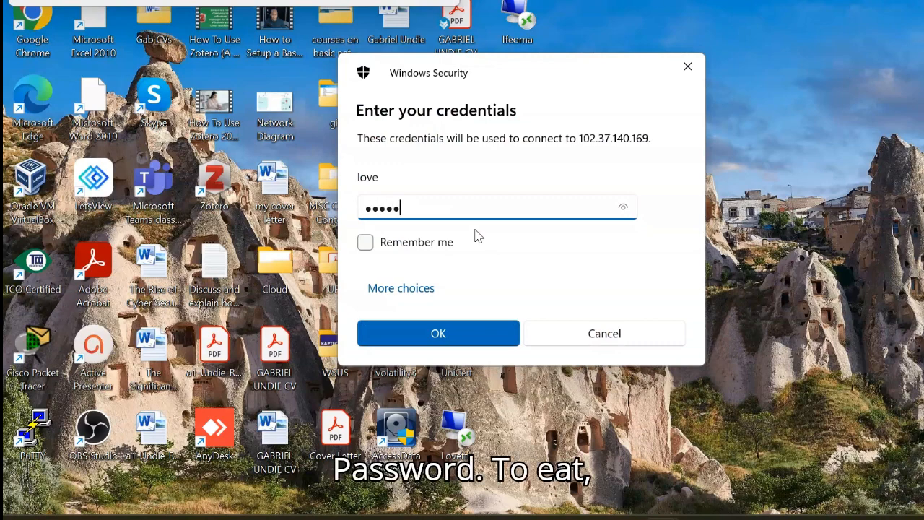
text(rd1234)
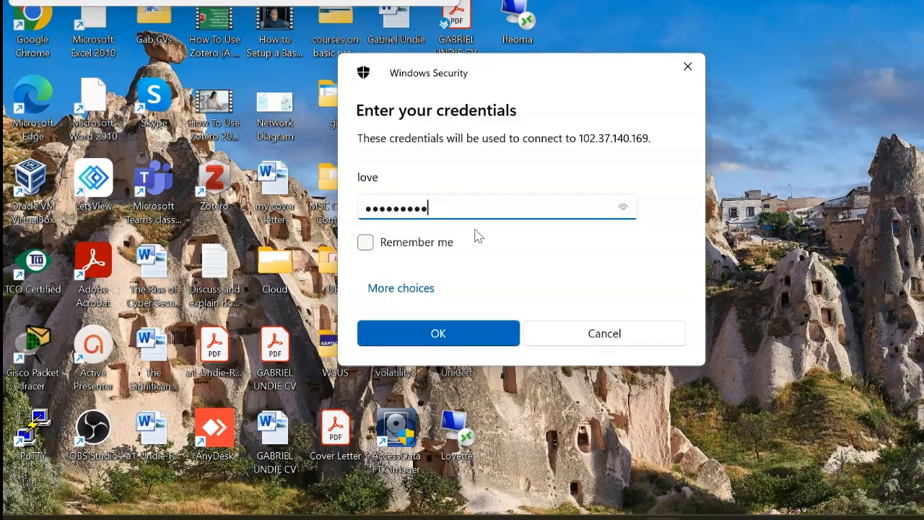
text(56)
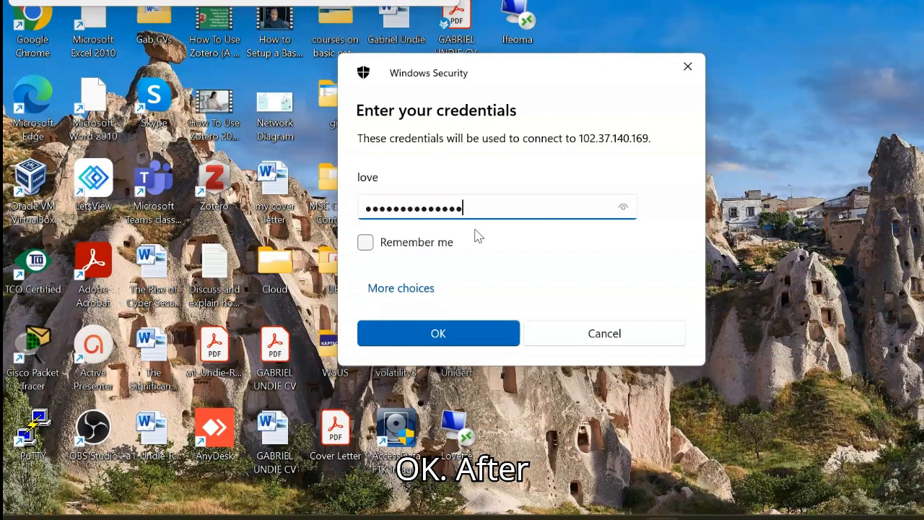
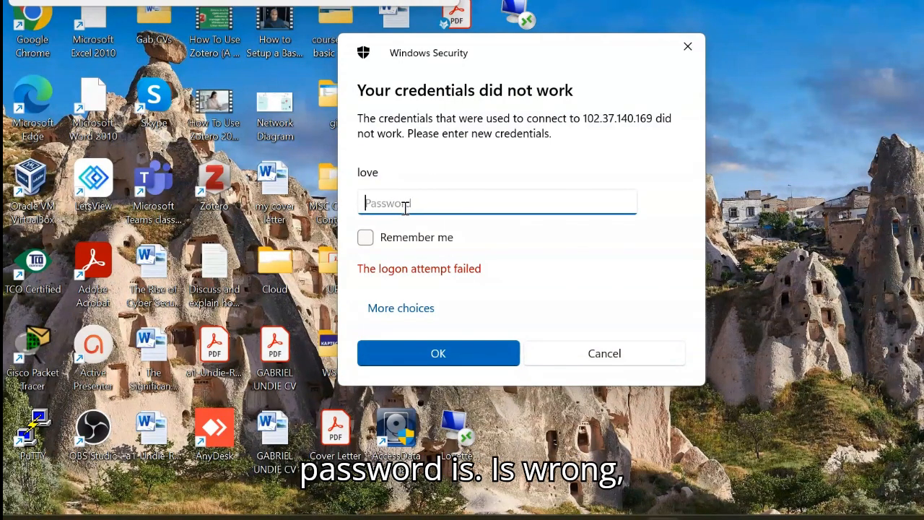
- Re-enter the account password for the Lovette Remote Desktop connection and accept its untrusted certificate
text(**********)
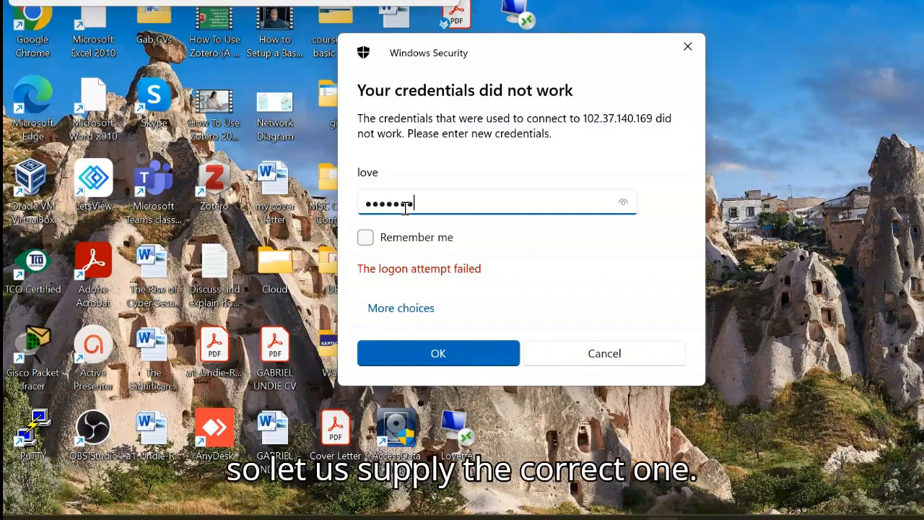
text(***)
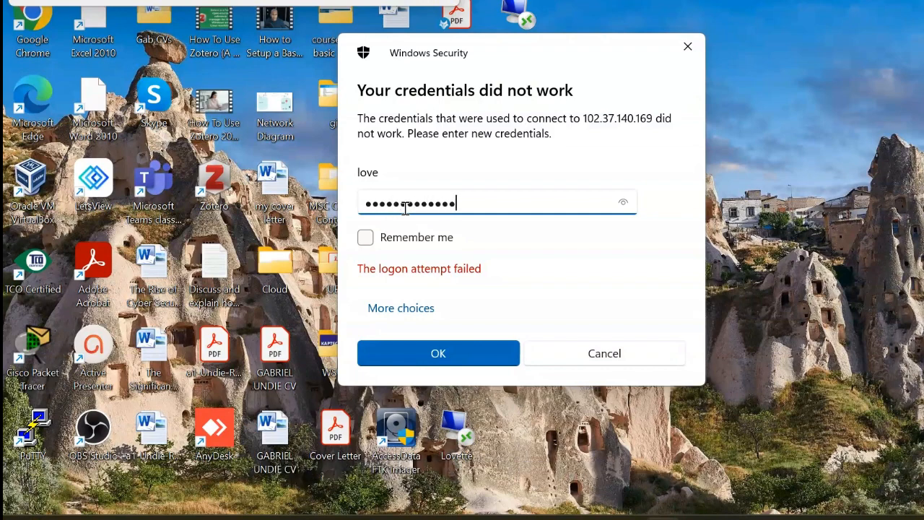
text(*)
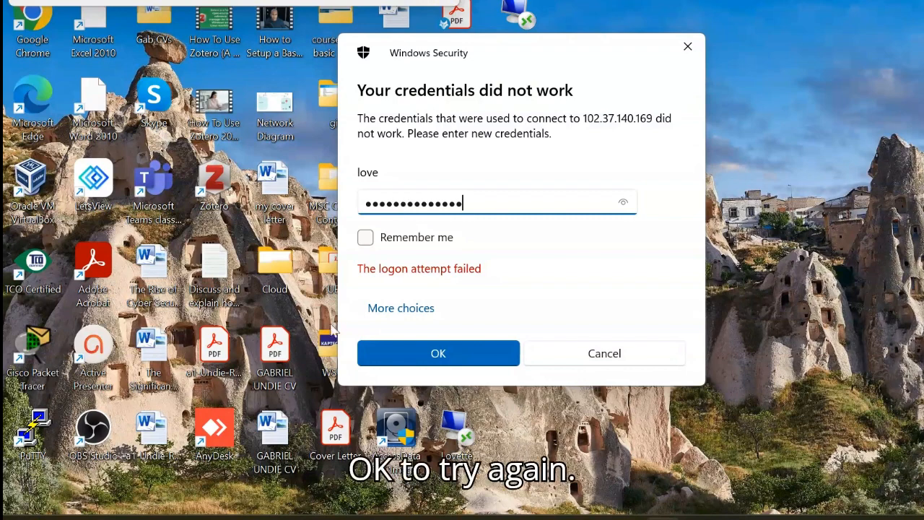
click(448, 351)
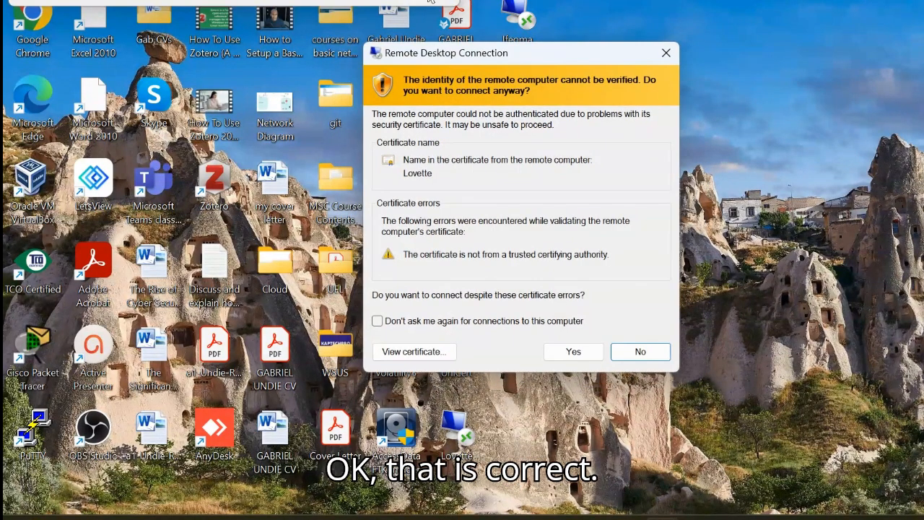
click(592, 357)
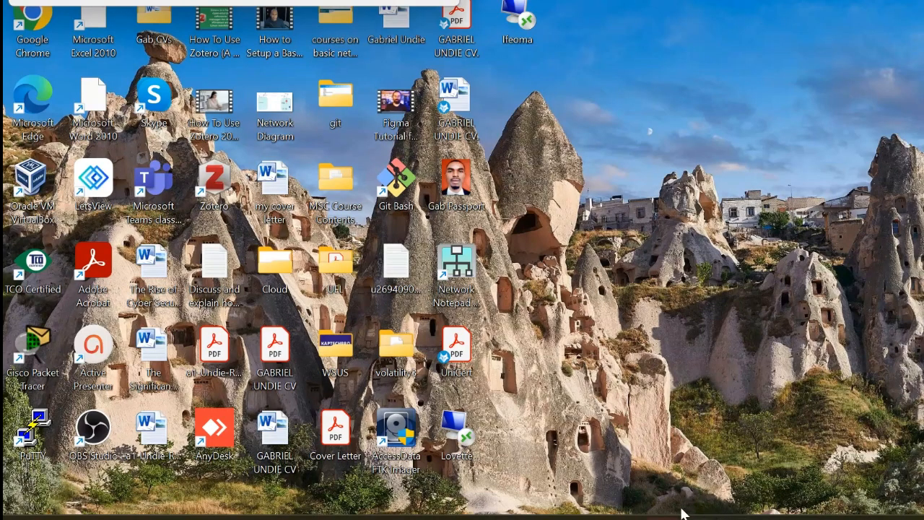
- Disconnect the duplicate Lovette remote session and check which Remote Desktop sessions are still open
mouse_move(663, 518)
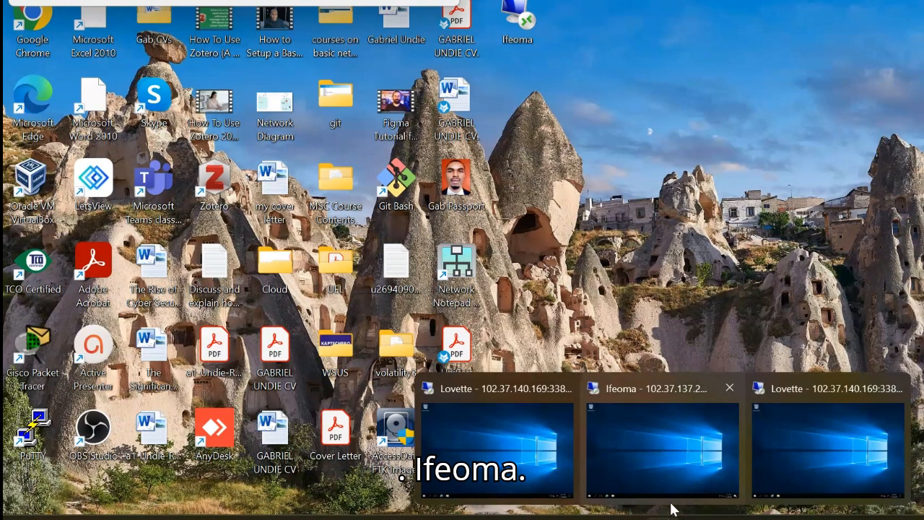
mouse_move(667, 498)
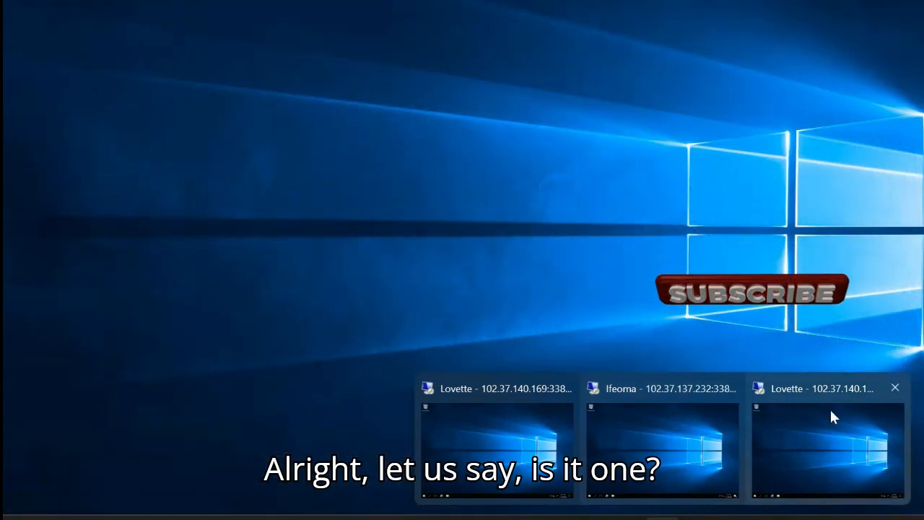
click(894, 389)
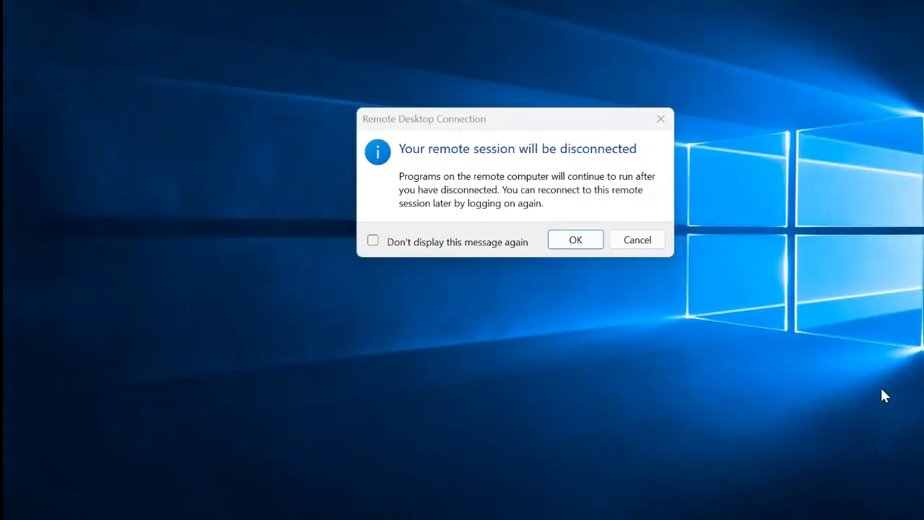
click(577, 241)
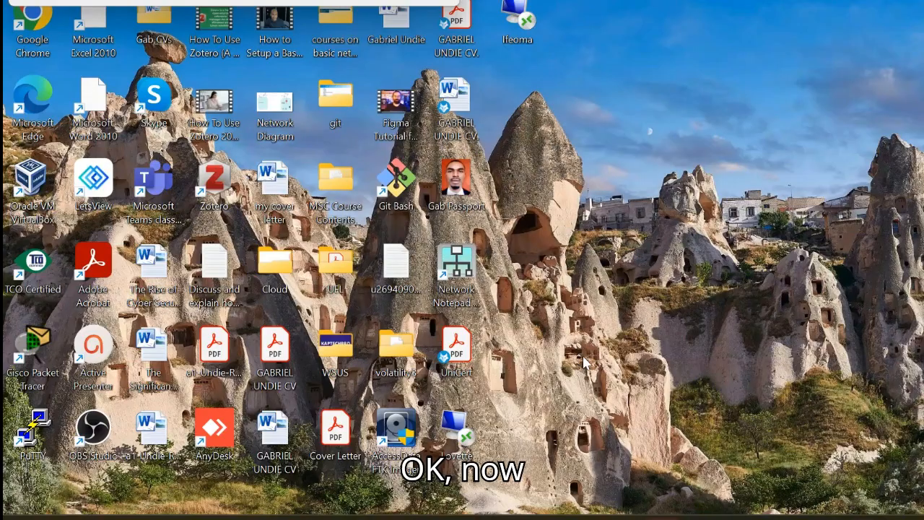
click(429, 3)
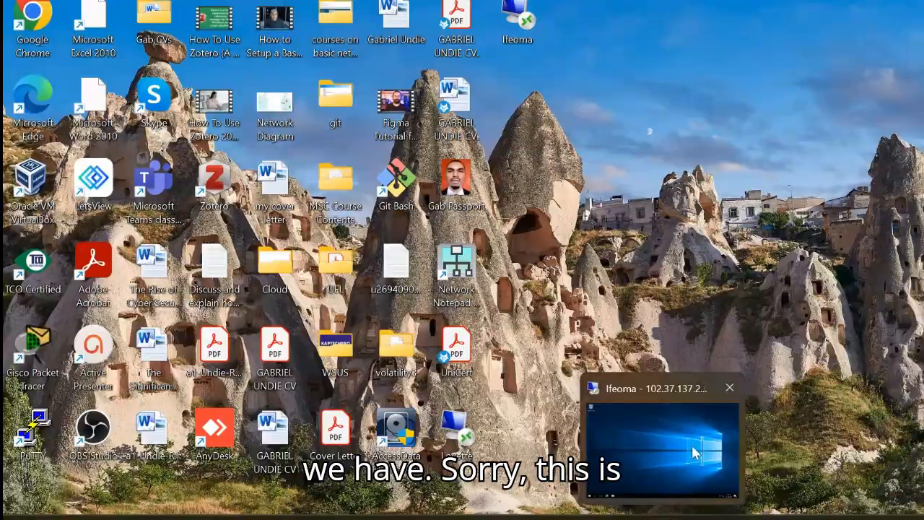
mouse_move(692, 451)
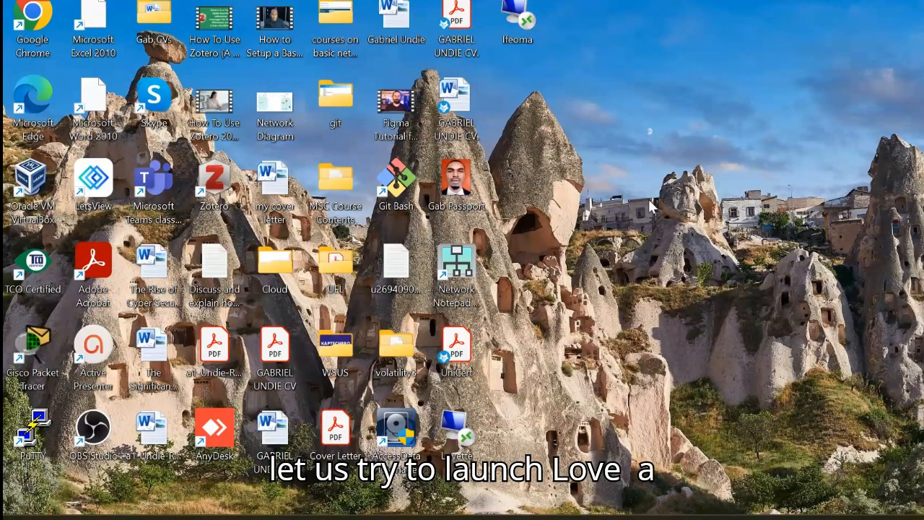
- Relaunch the Lovette connection from its desktop RDP file, entering the account password and accepting the unknown publisher and untrusted certificate
double_click(460, 432)
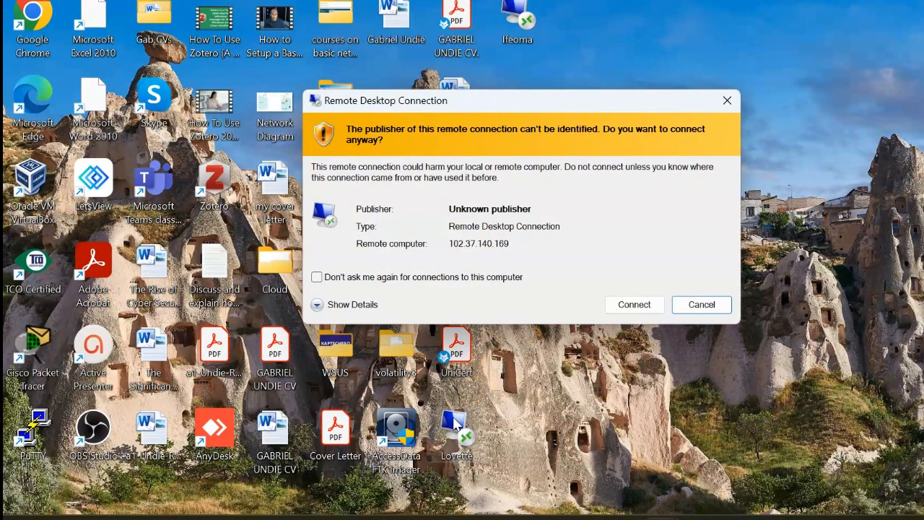
click(634, 304)
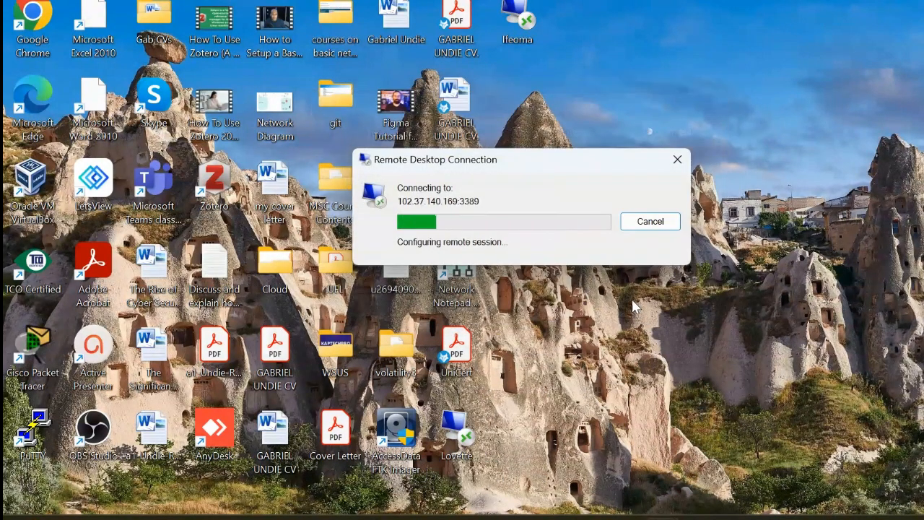
text(****)
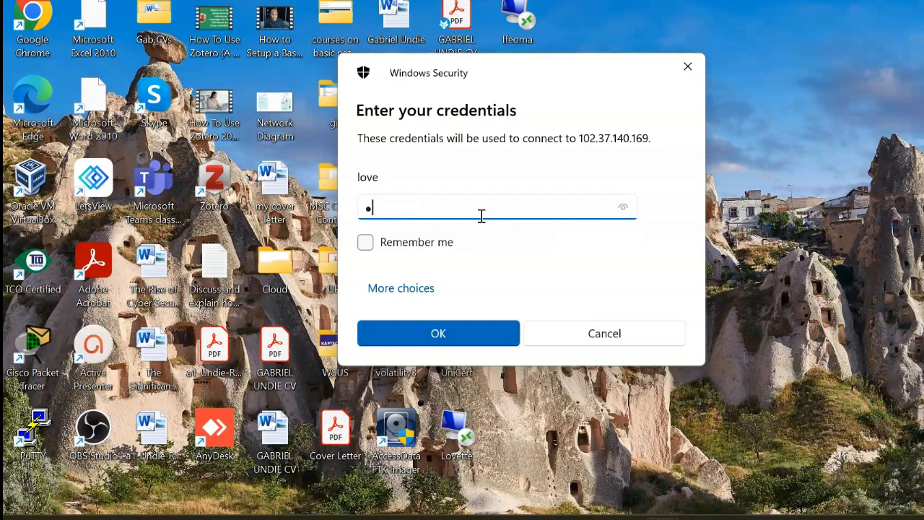
text(***********)
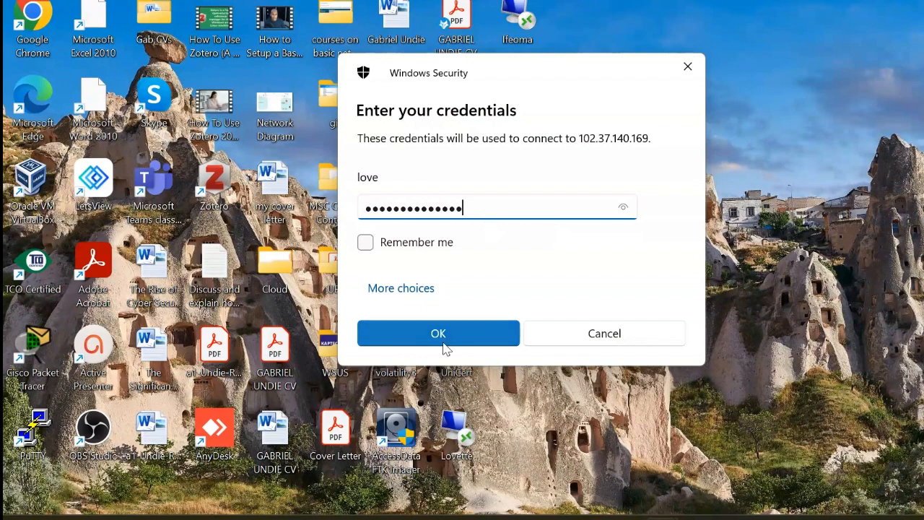
key(BackSpace)
click(437, 336)
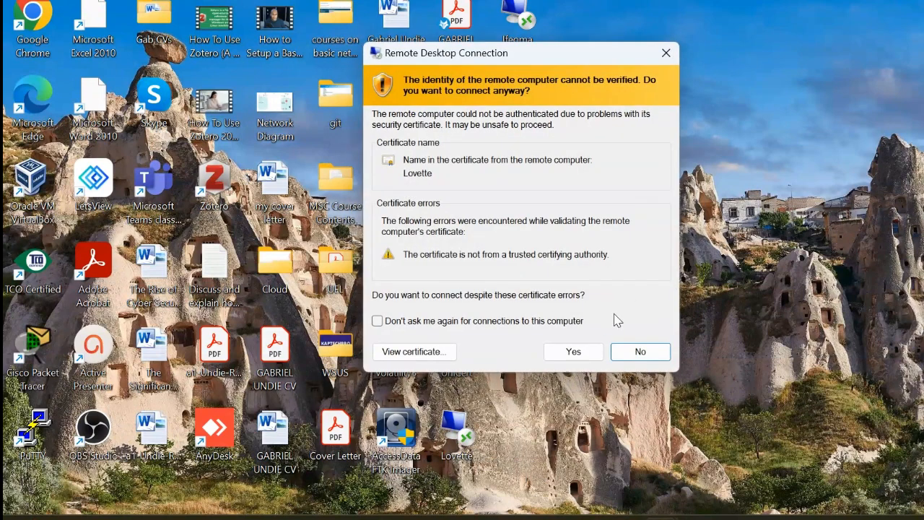
click(578, 353)
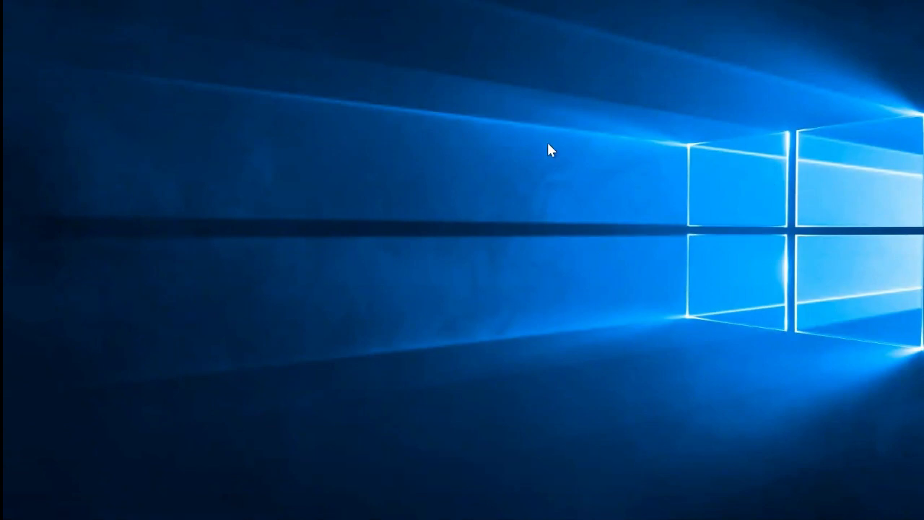
- Switch to the Ifeoma remote session, open Command Prompt and run ipconfig to look up its private IP address
click(668, 2)
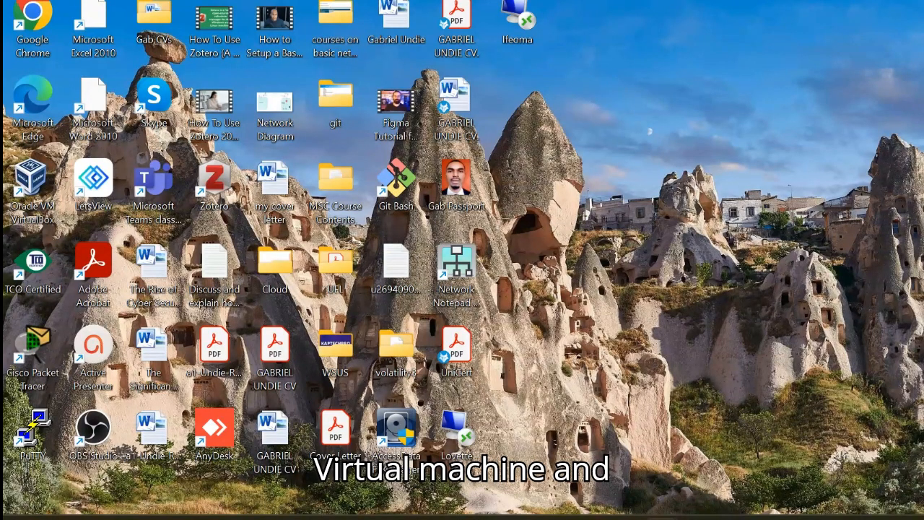
click(603, 466)
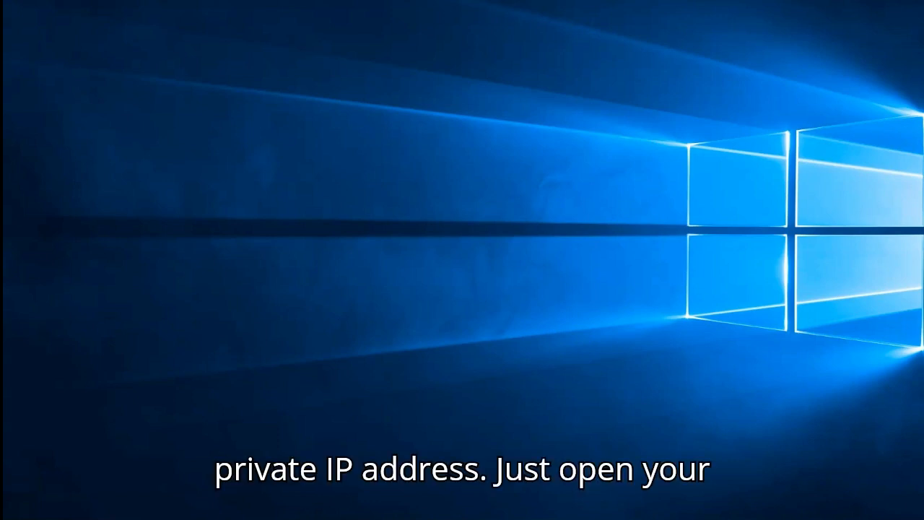
key(super)
text(c)
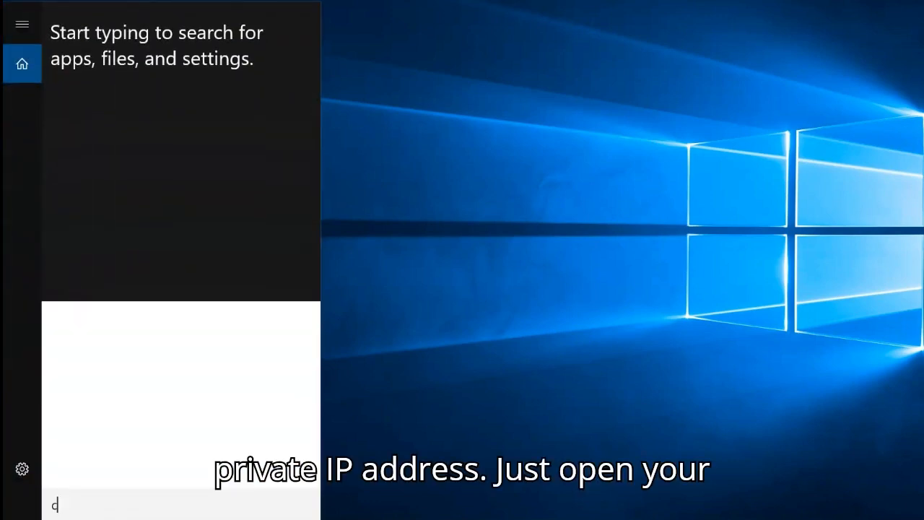
text(md)
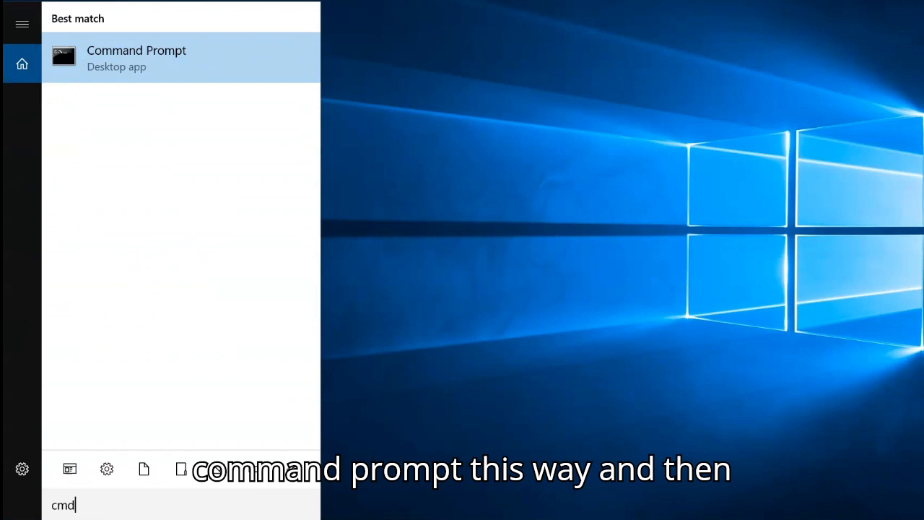
key(Return)
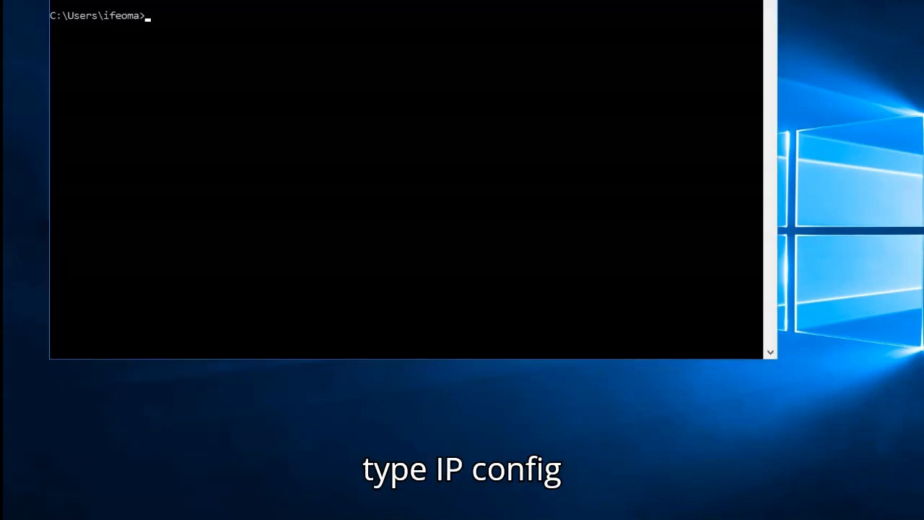
text(ipconfig)
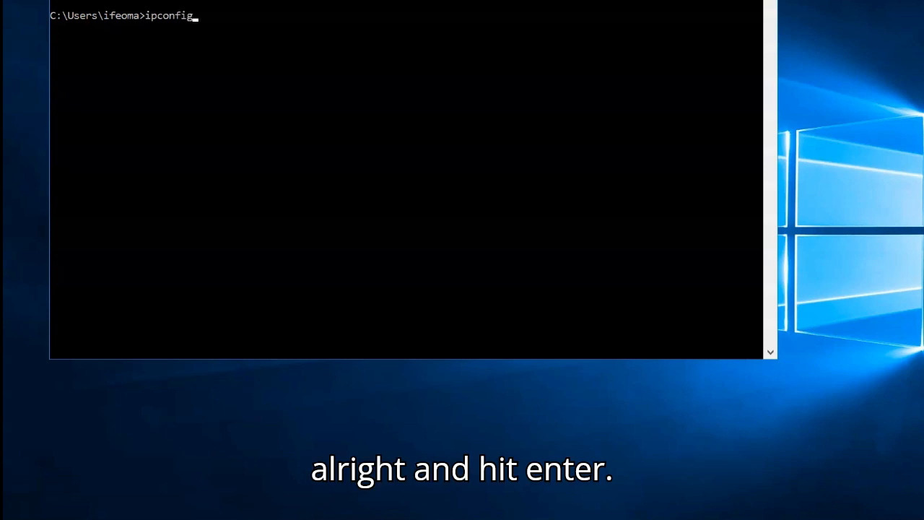
key(Return)
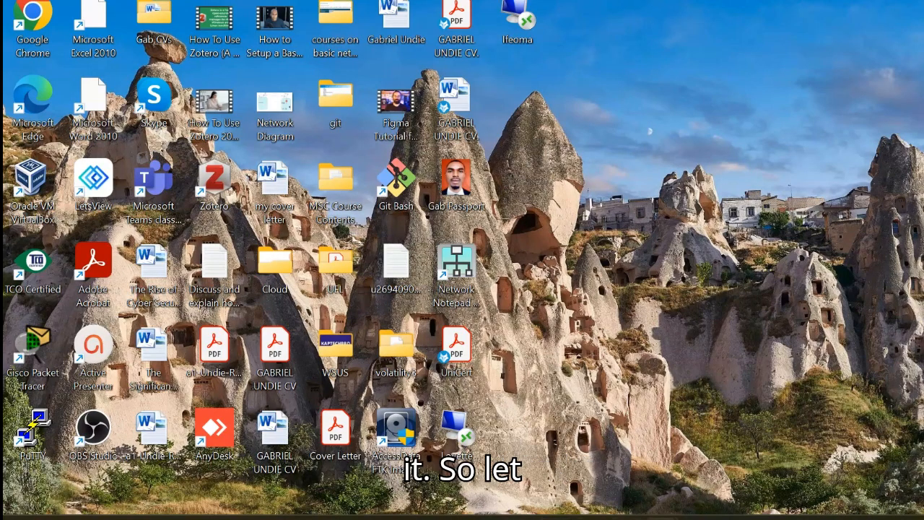
- Switch to the Lovette remote session and open Command Prompt there as administrator
mouse_move(662, 517)
click(725, 450)
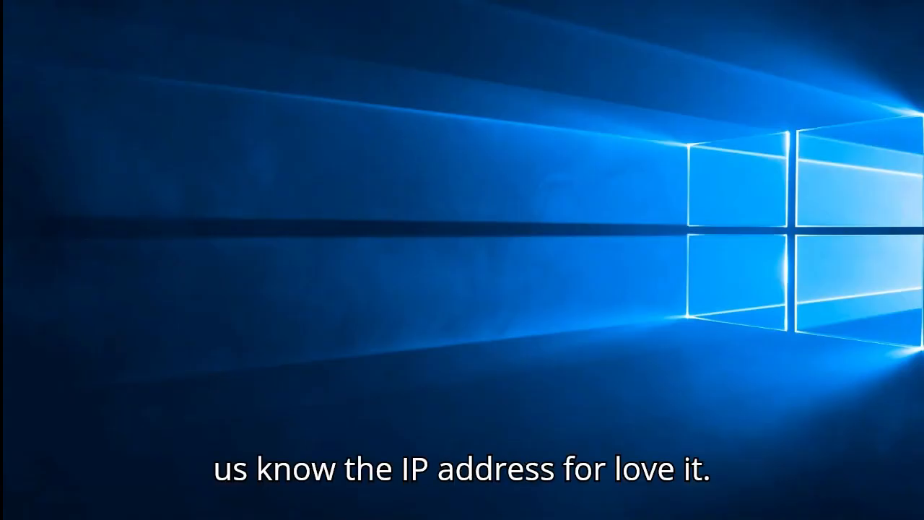
key(super+s)
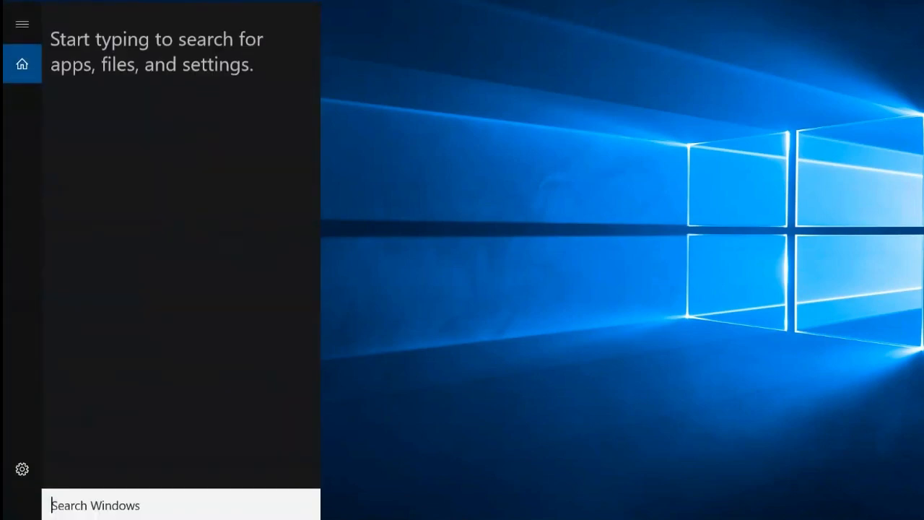
text(c)
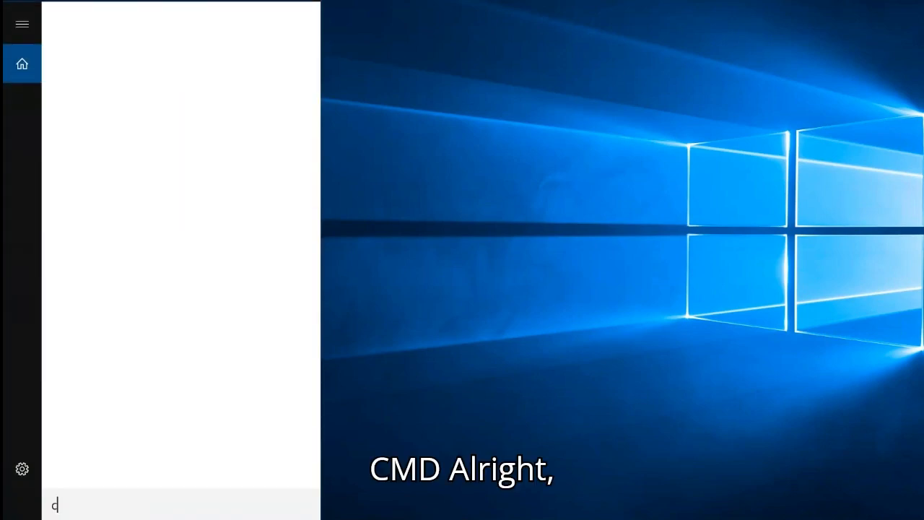
text(md)
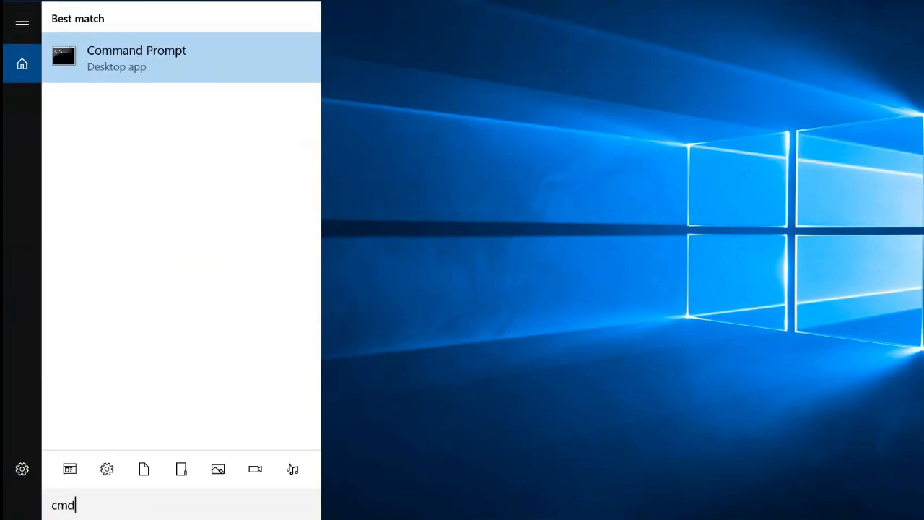
key(ctrl+shift+Return)
- Run ipconfig in Lovette's Command Prompt to look up its private IP address
text(pin)
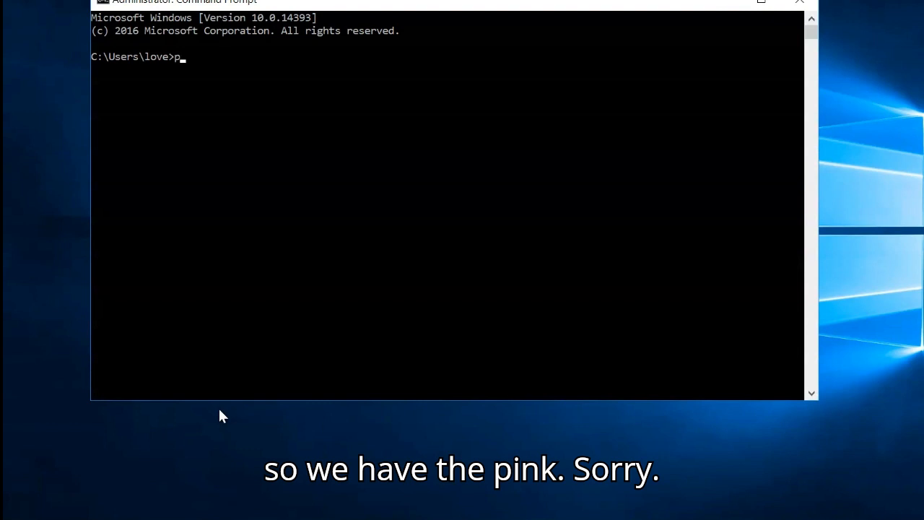
key(BackSpace)
key(BackSpace)
key(BackSpace)
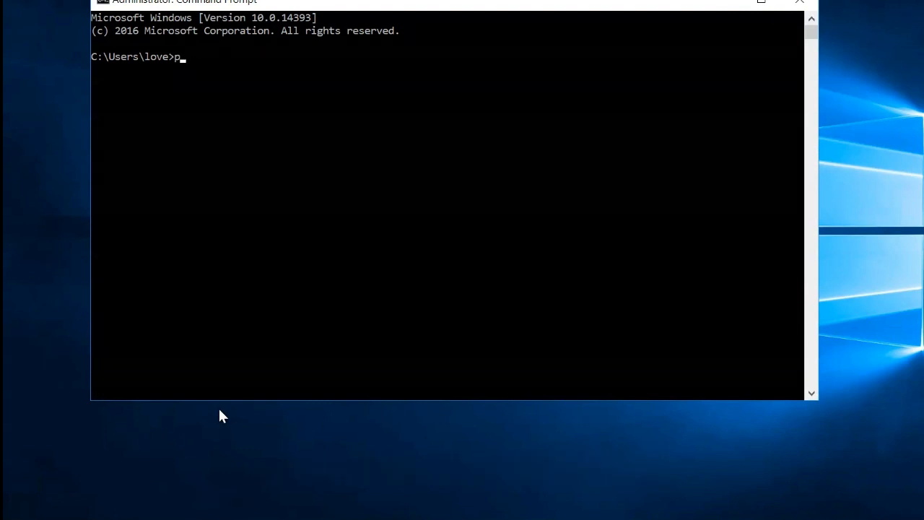
text(ipc)
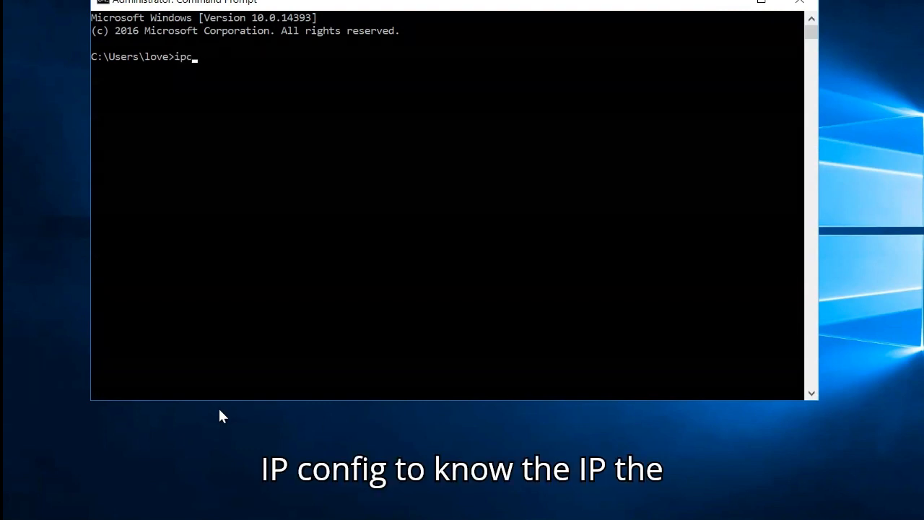
text(onfig)
key(Return)
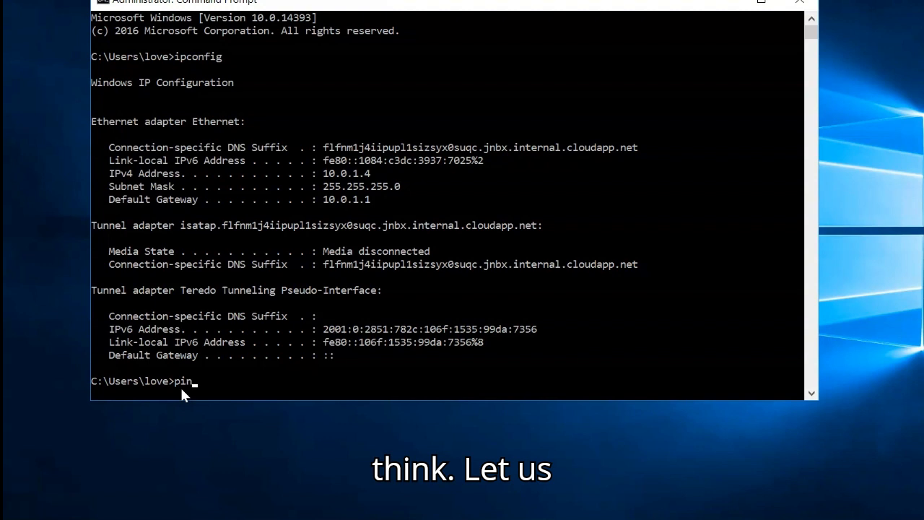
- Ping Ifeoma's private address 10.0.2.4 from Lovette's Command Prompt
text(g)
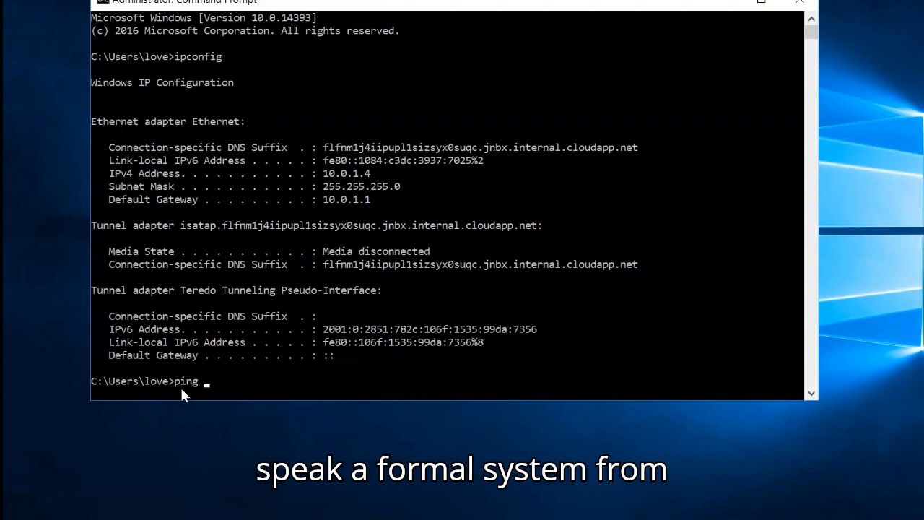
text( 10)
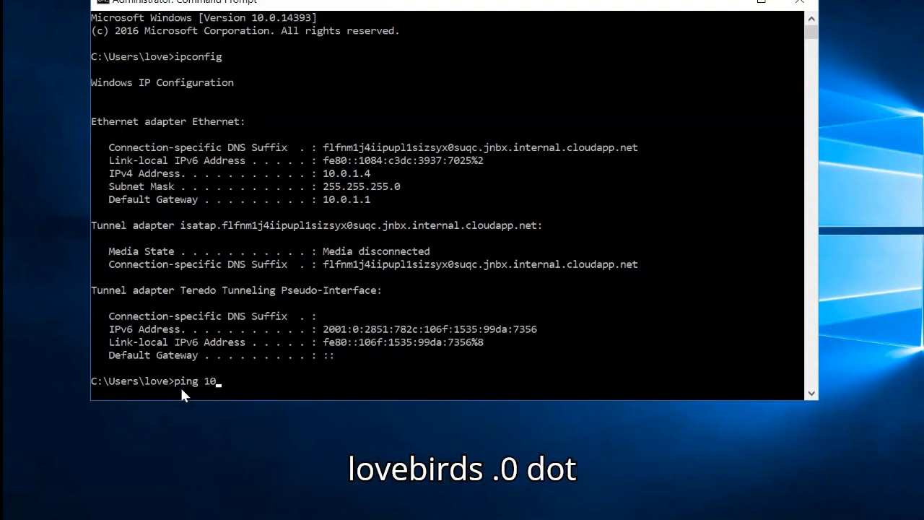
text(.)
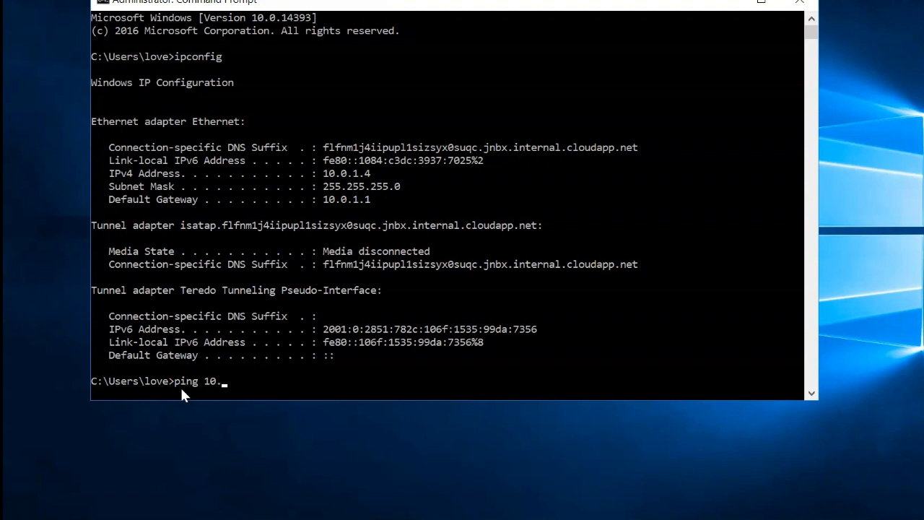
text(0.)
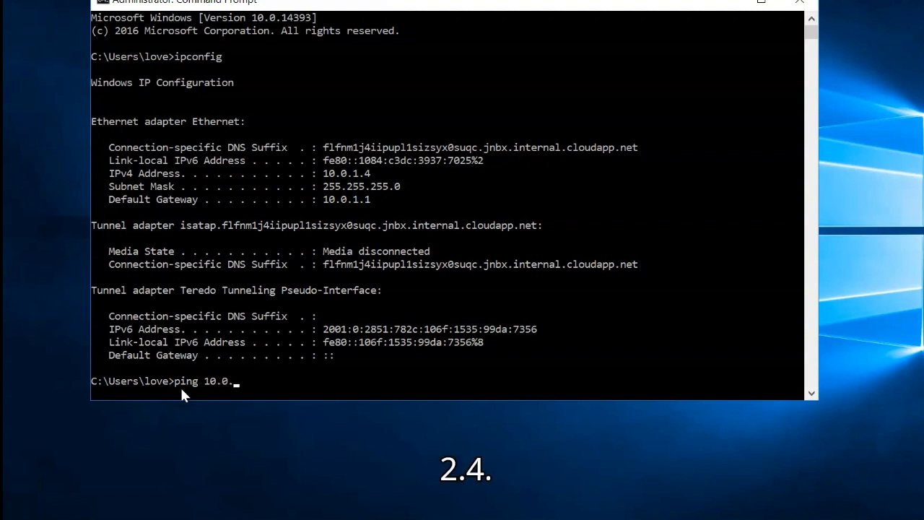
text(2.)
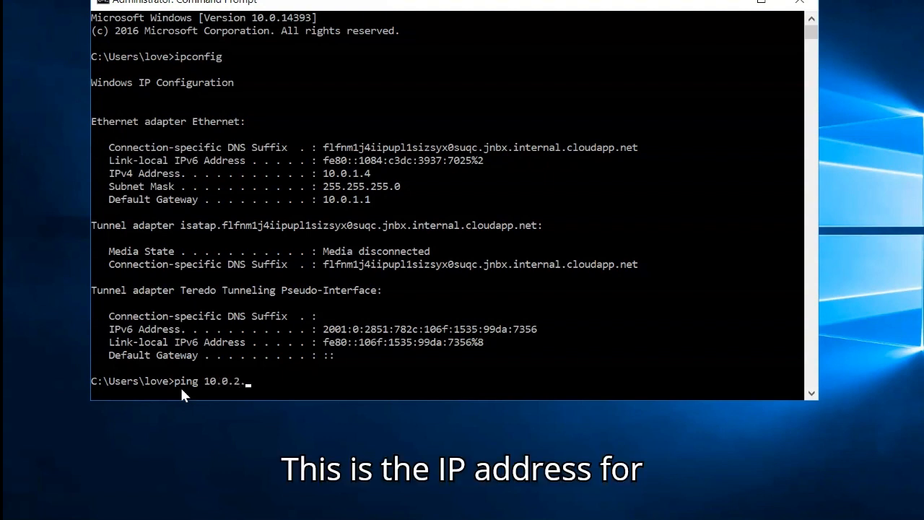
text(4)
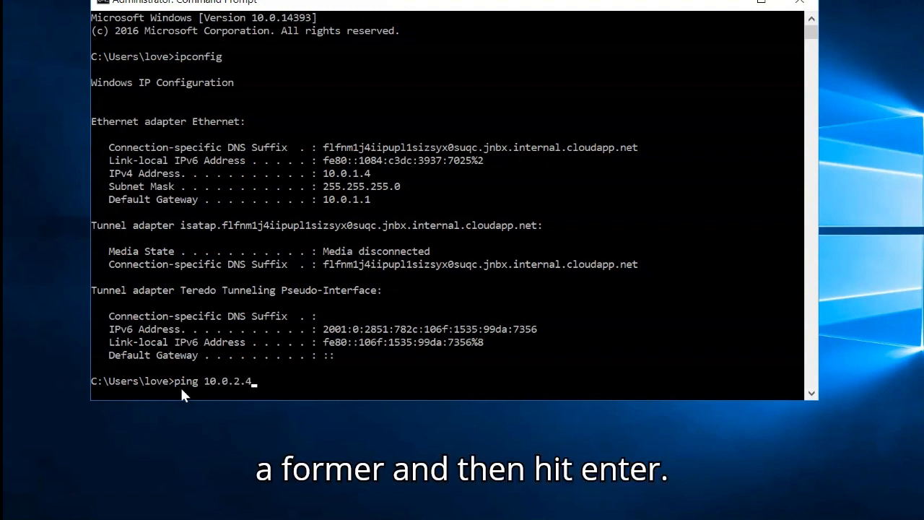
key(Return)
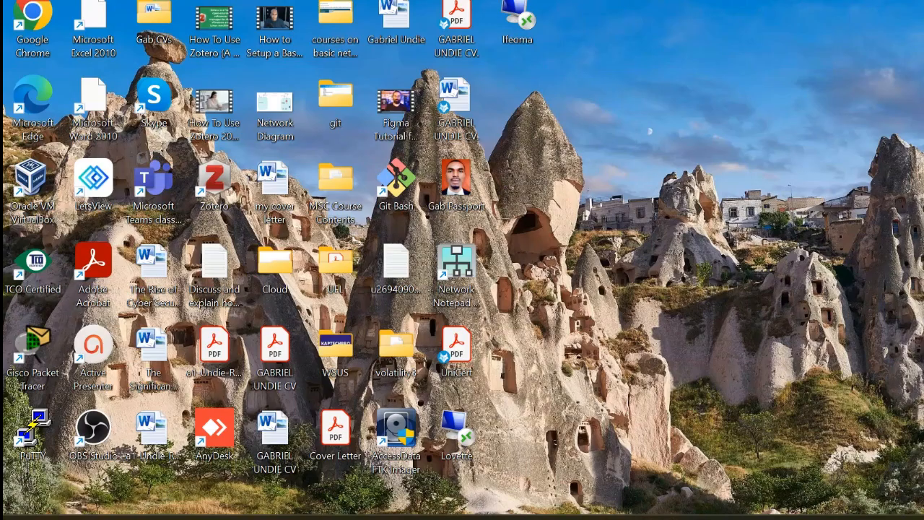
- Switch to the Ifeoma remote session and ping Lovette's private address 10.0.1.4 from its Command Prompt
mouse_move(615, 509)
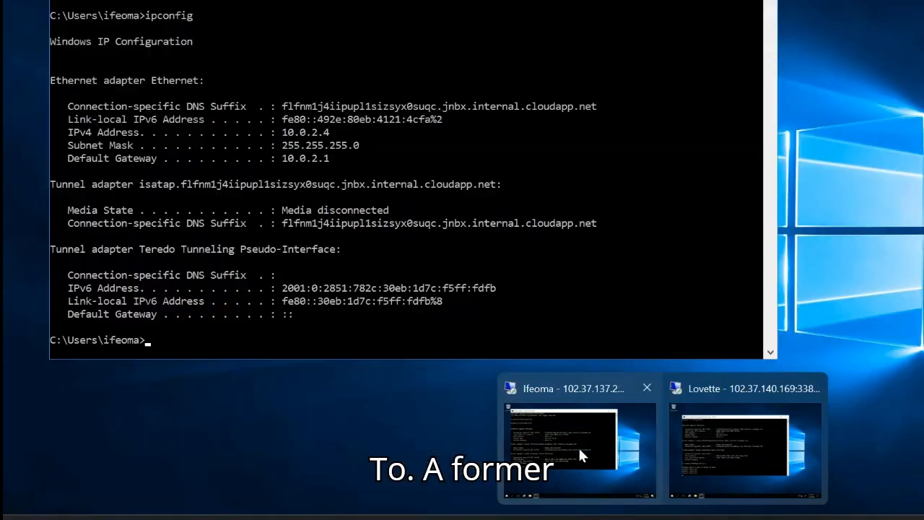
click(578, 446)
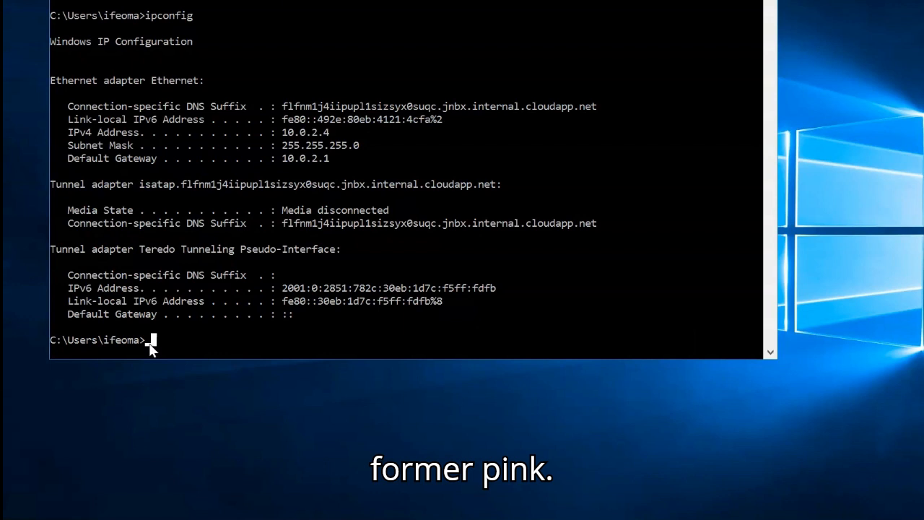
text(in)
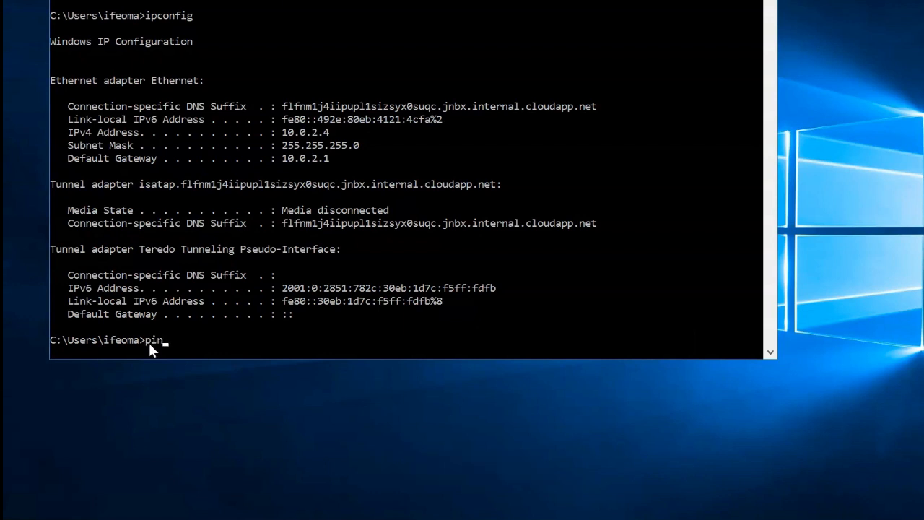
text(g )
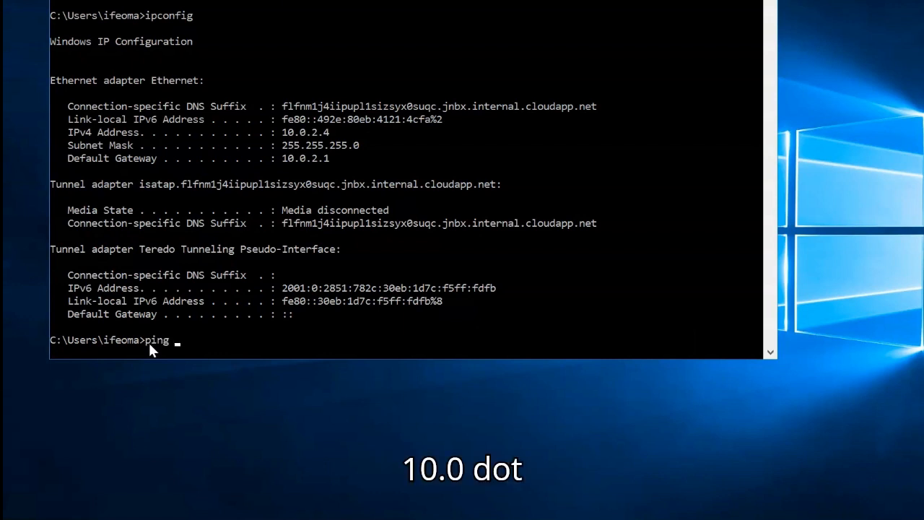
text(10.)
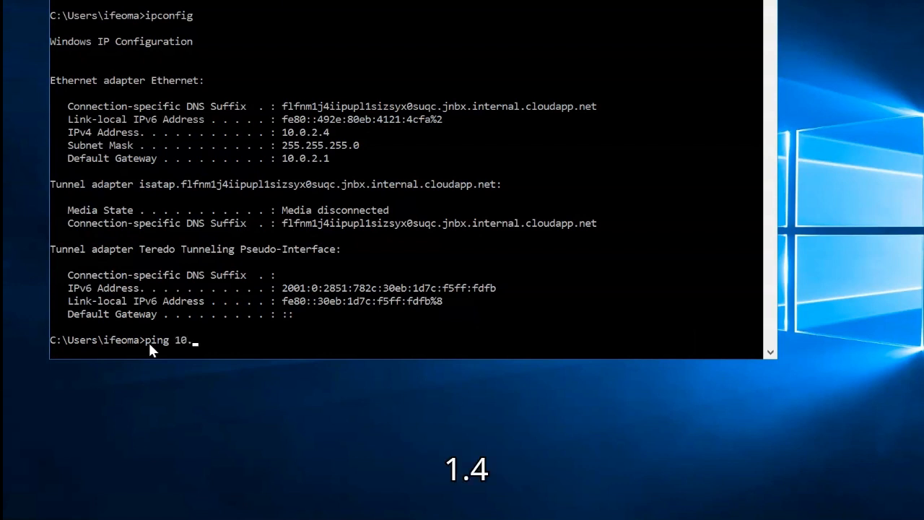
text(0.1.4)
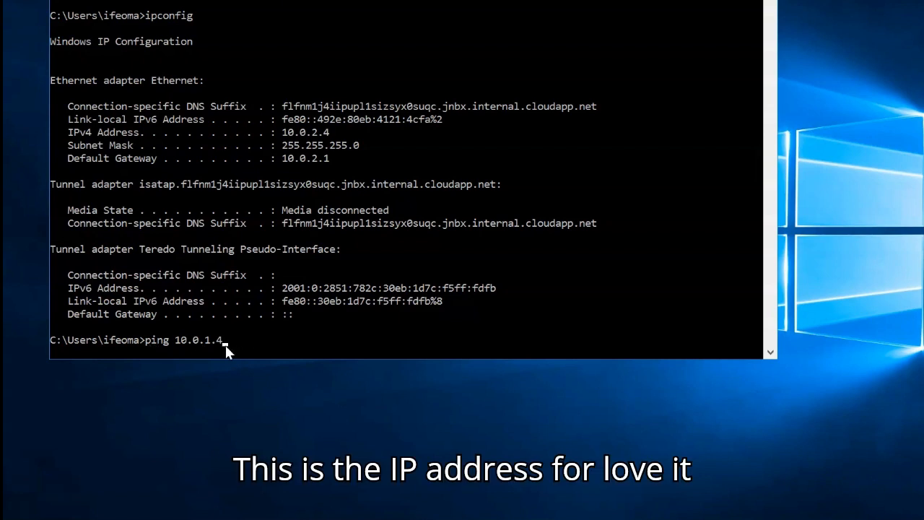
key(Return)
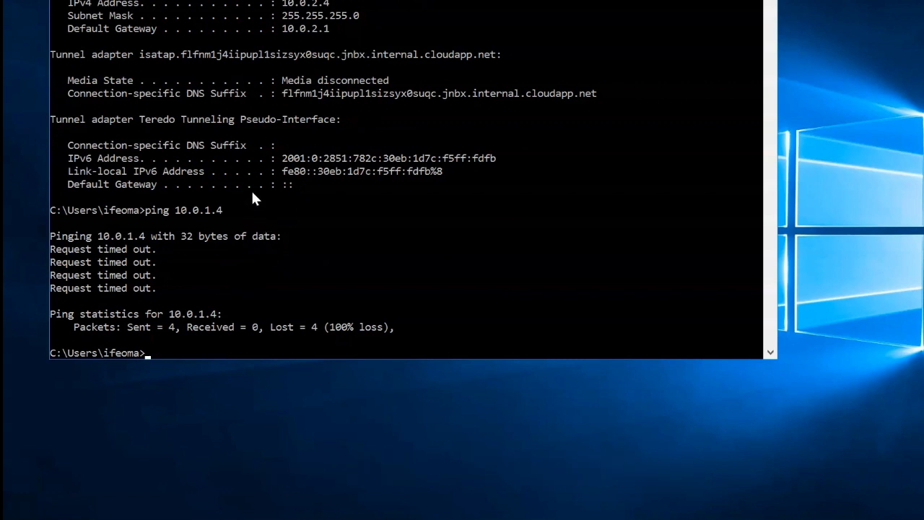
- Return to the Lovette remote session, review its Command Prompt output and minimize that window
scroll(253, 194, up, 3)
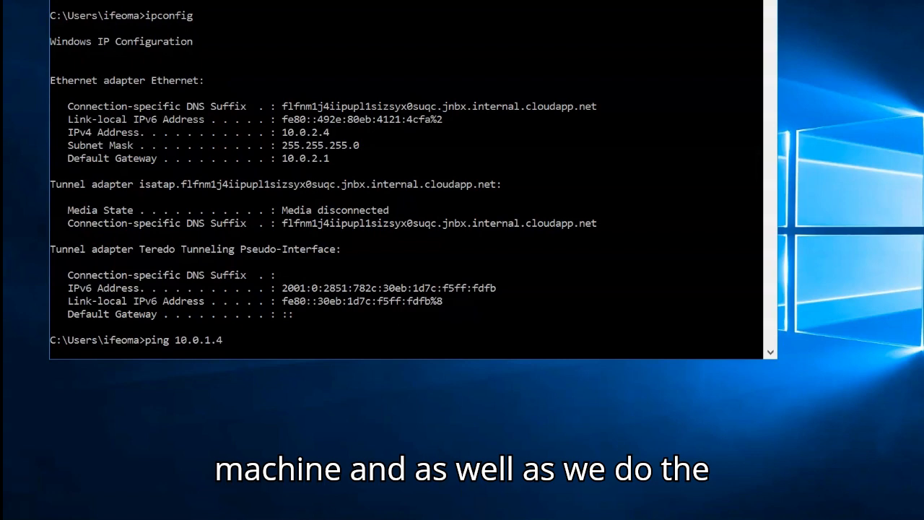
click(668, 2)
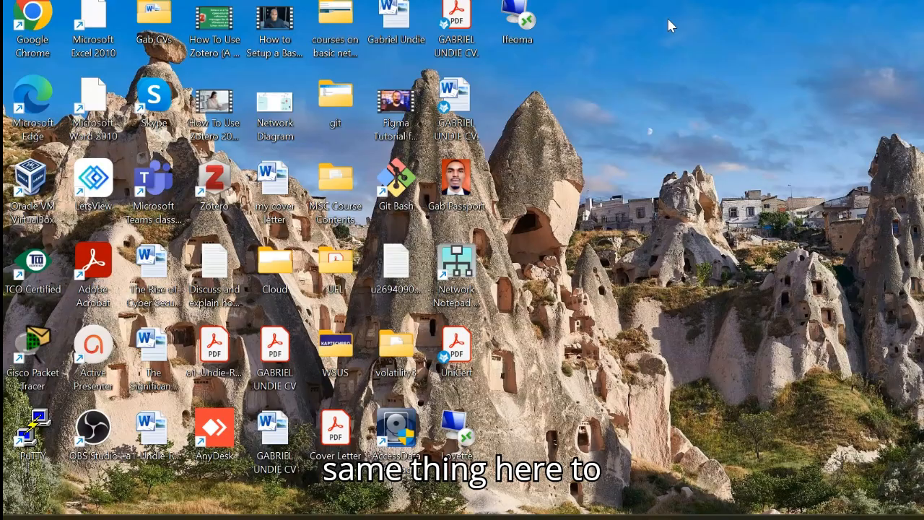
mouse_move(661, 518)
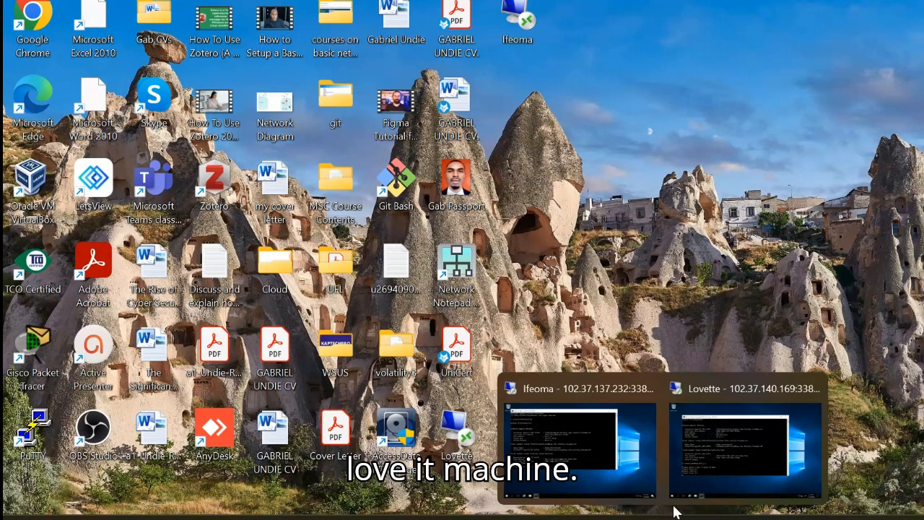
click(708, 458)
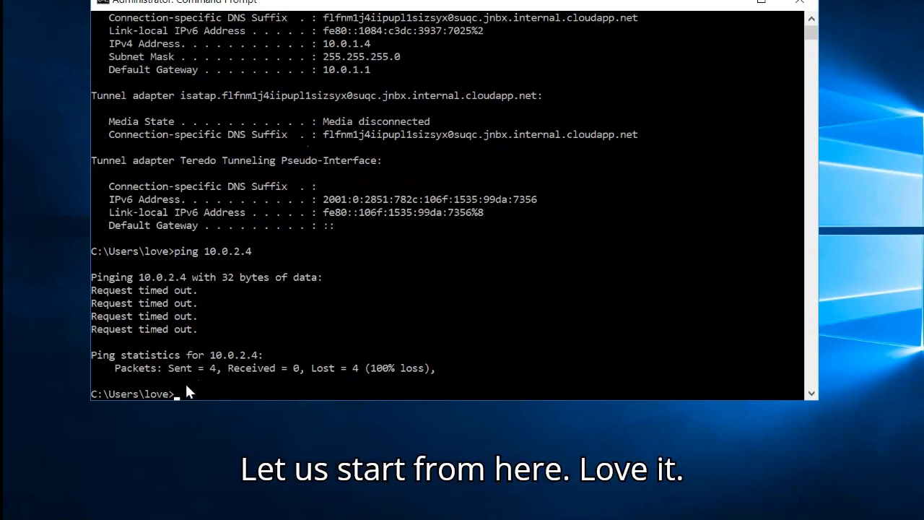
scroll(220, 135, up, 4)
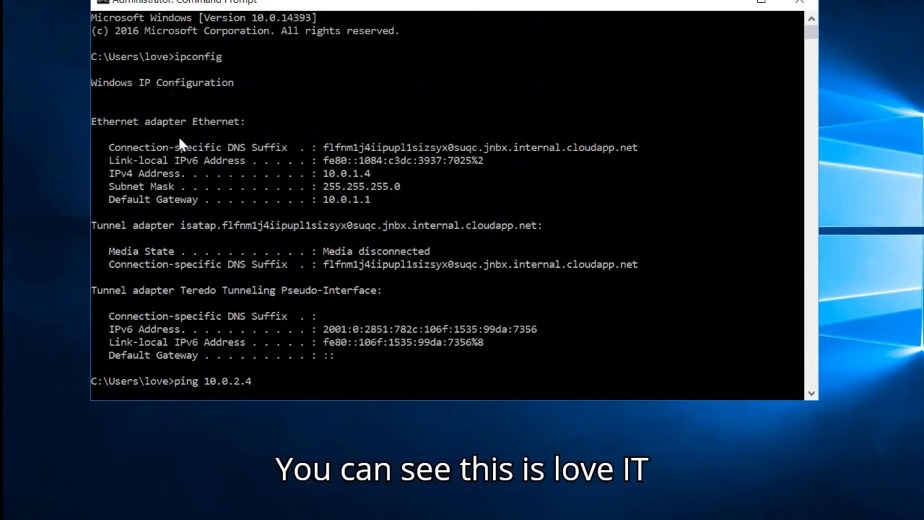
drag(170, 58, 144, 58)
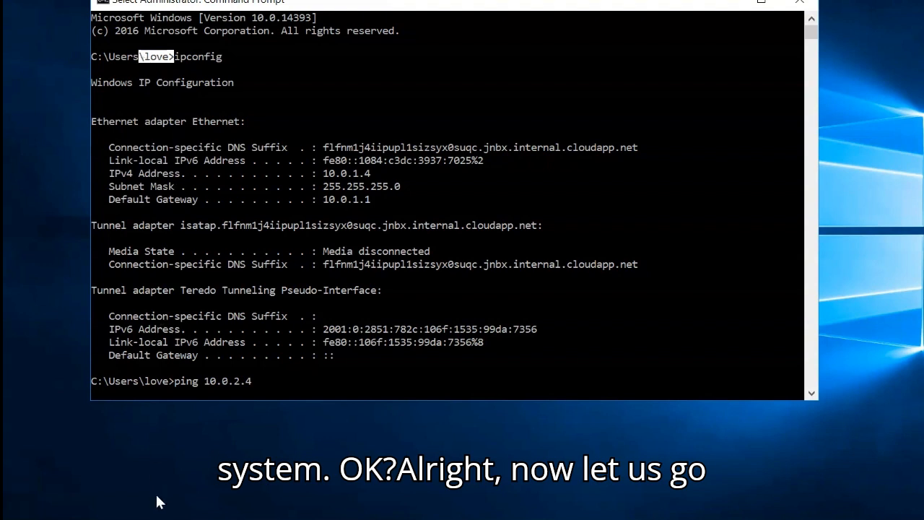
click(725, 2)
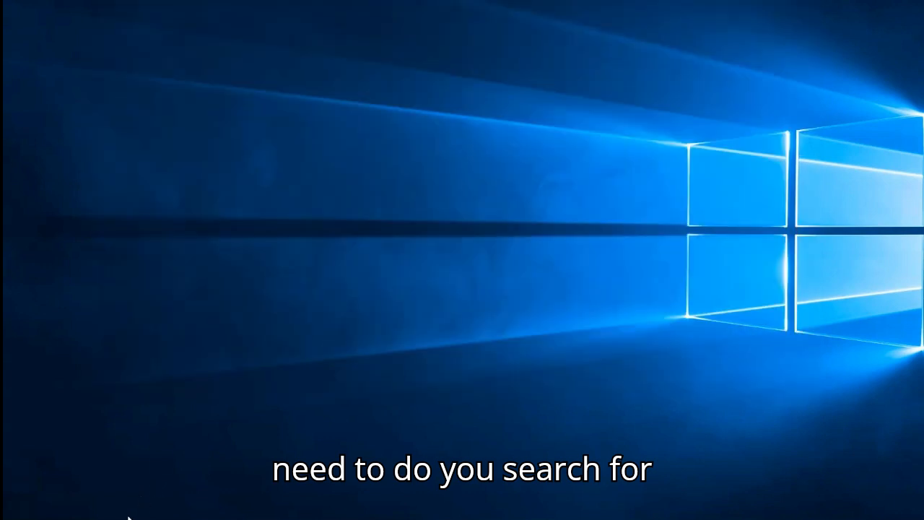
- Search Windows for "fire" on Lovette and open Windows Firewall with Advanced Security
key(super+s)
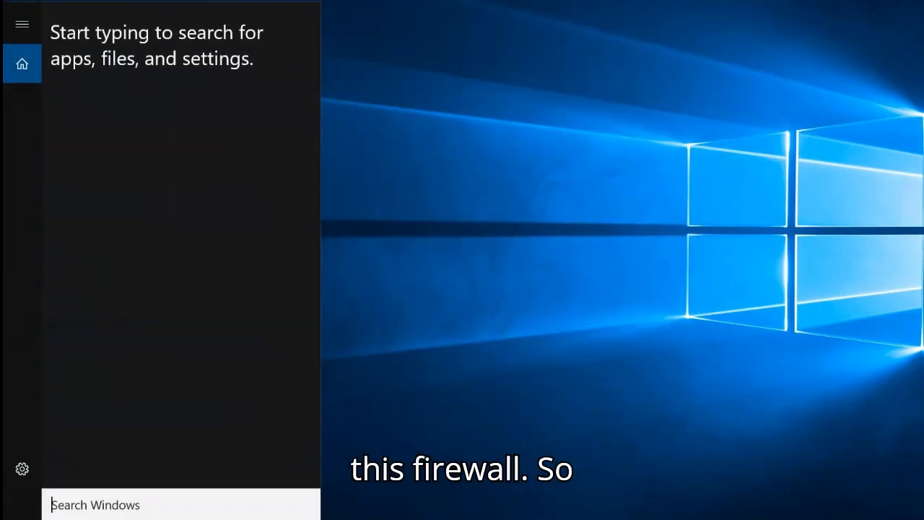
text(fire)
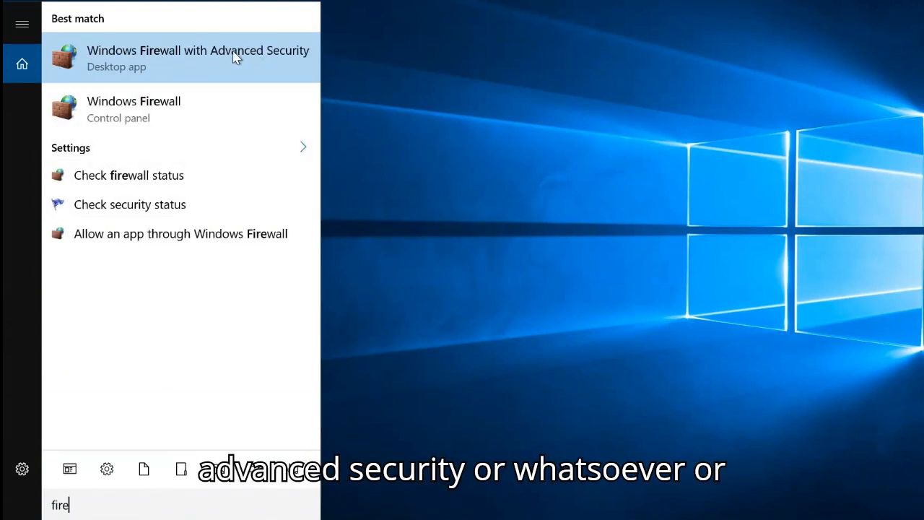
click(151, 73)
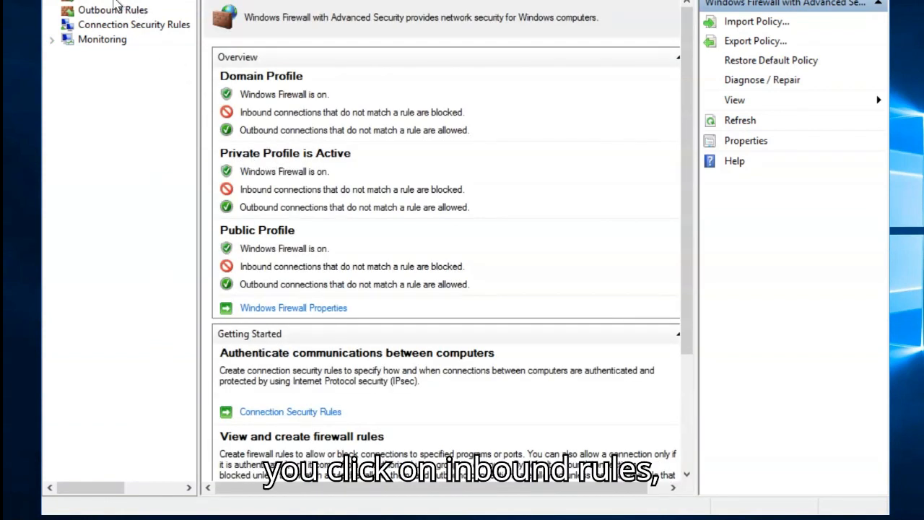
- Start a new rule under Inbound Rules and set its rule type to Program
click(114, 2)
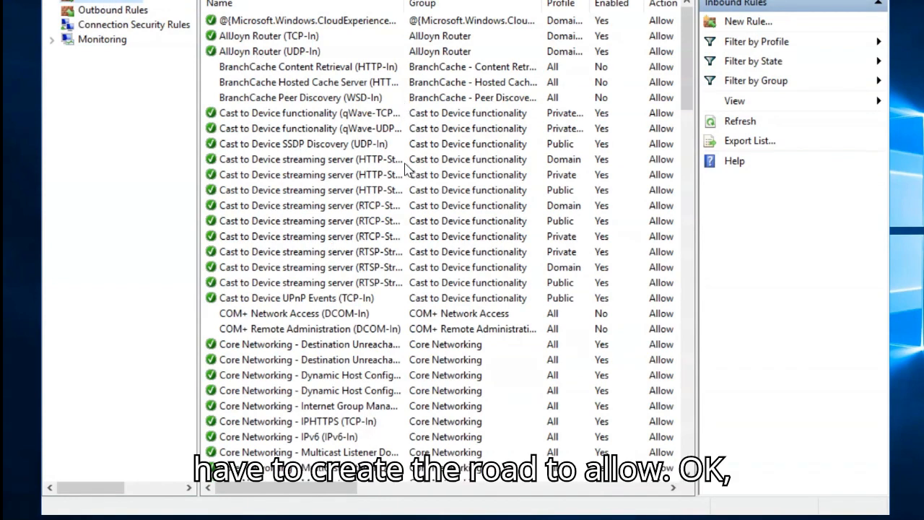
right_click(110, 3)
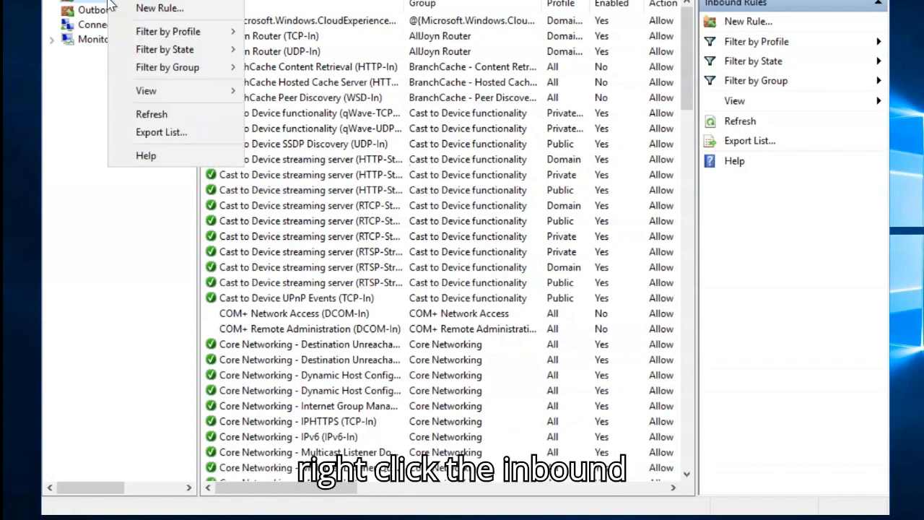
click(160, 10)
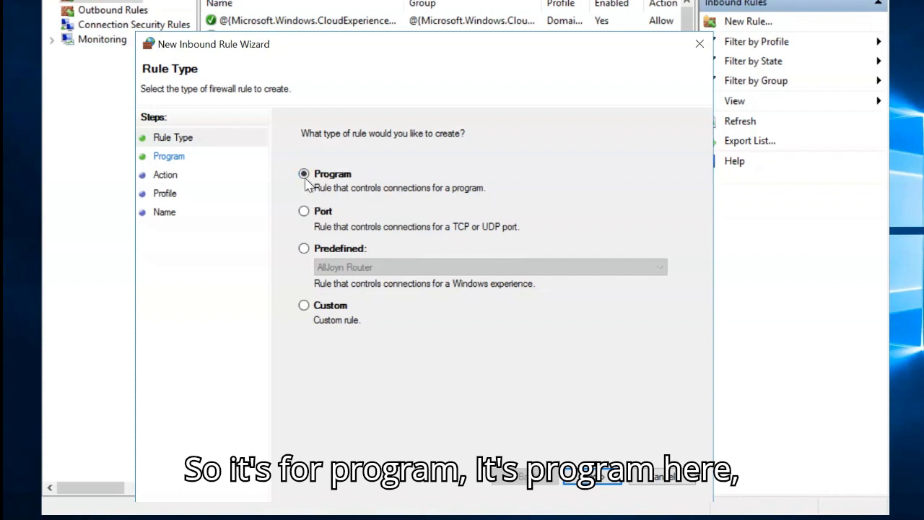
click(304, 306)
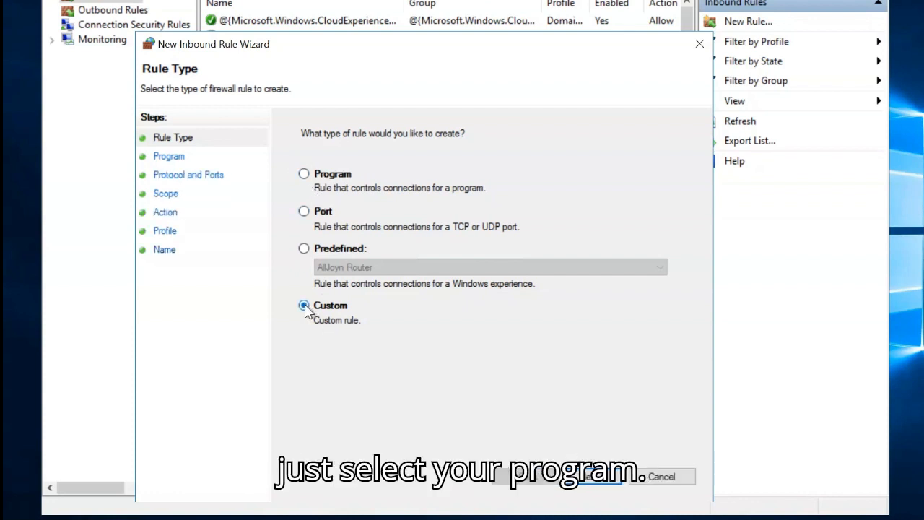
click(306, 175)
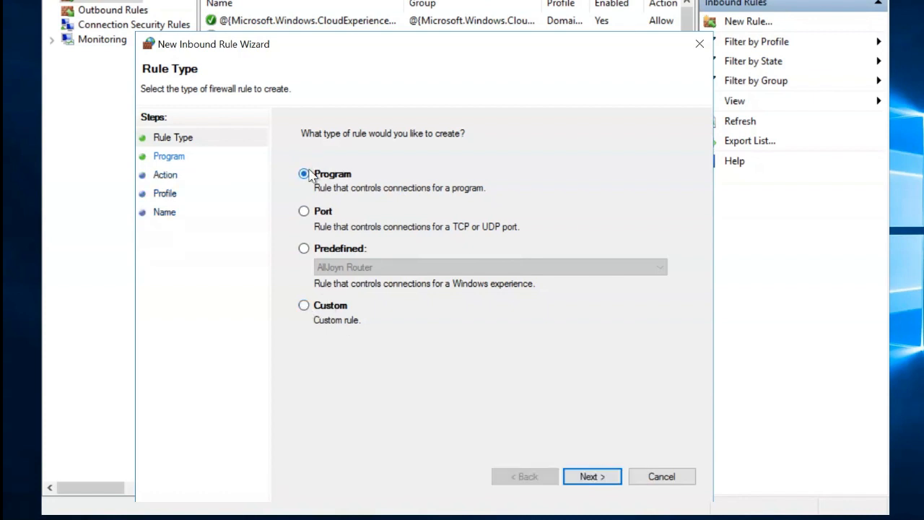
click(603, 478)
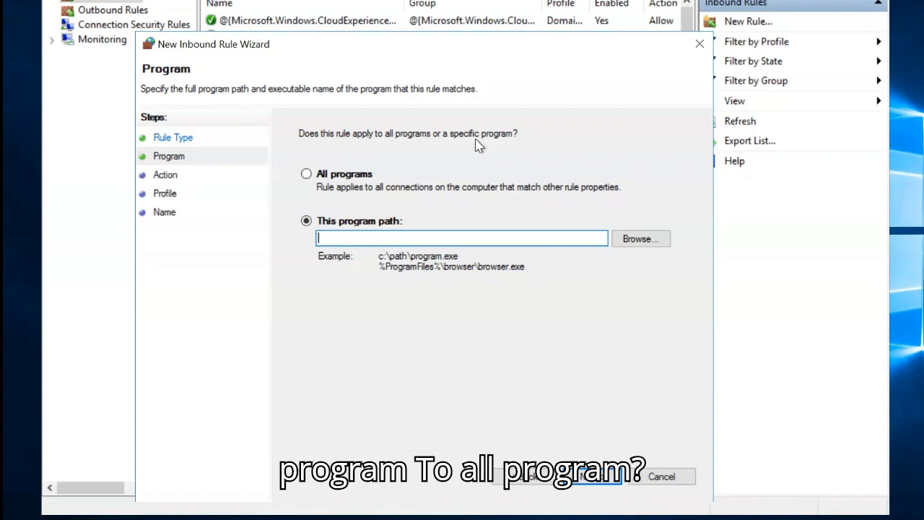
- Configure the inbound rule to allow the connection for all programs on the Domain, Private and Public profiles
click(306, 174)
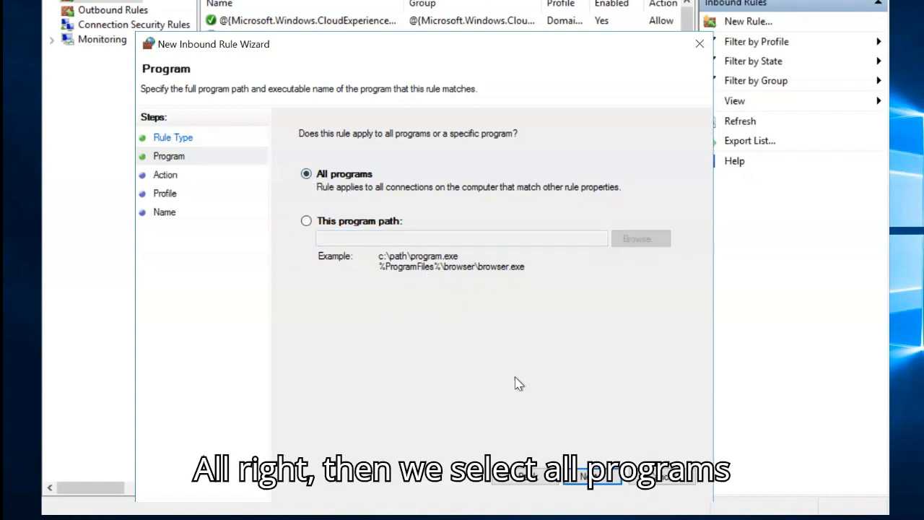
click(587, 472)
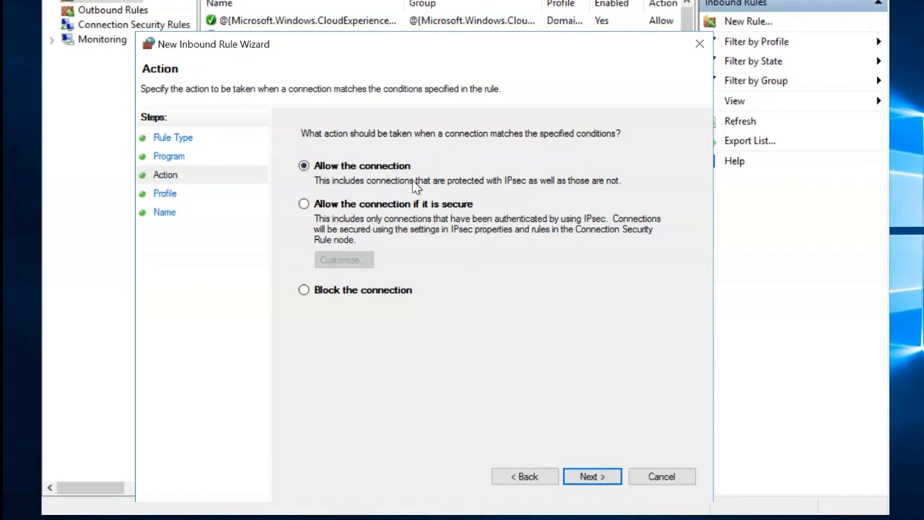
click(591, 476)
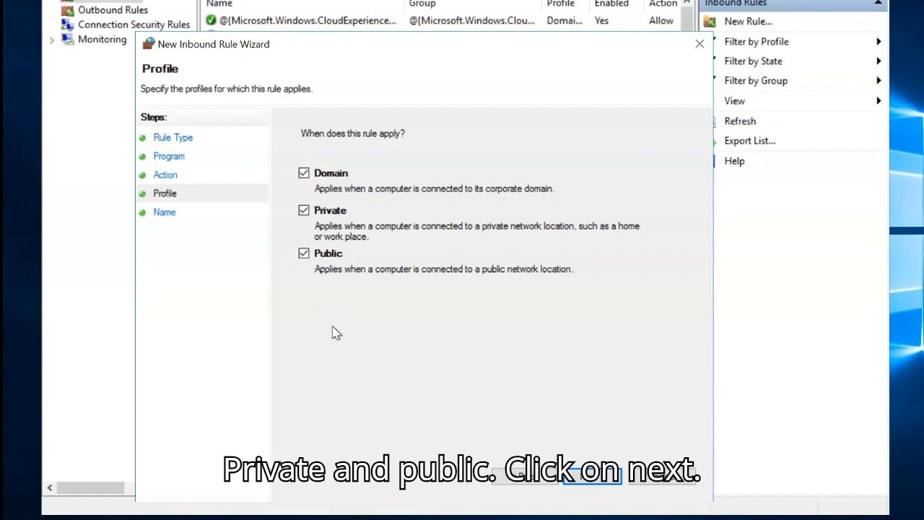
click(611, 476)
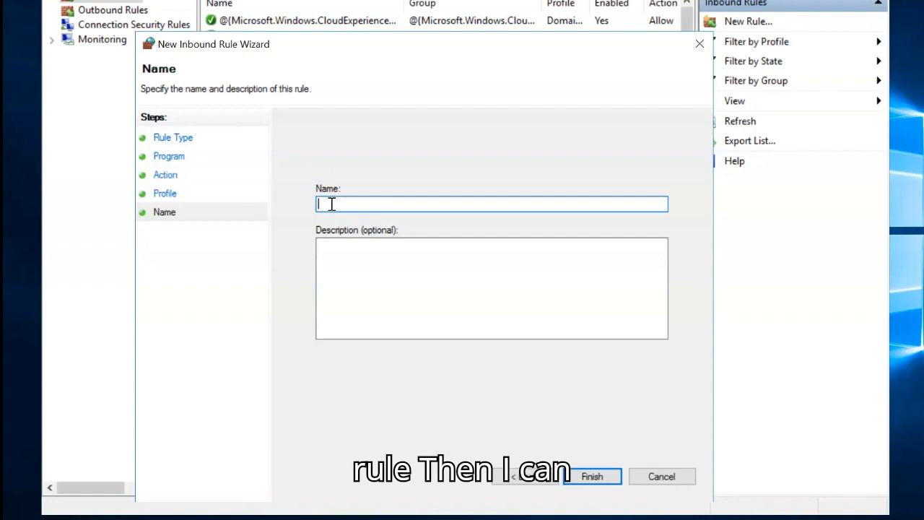
- Name the new inbound rule "Allow ICMP Request" and finish creating it
text(Allow)
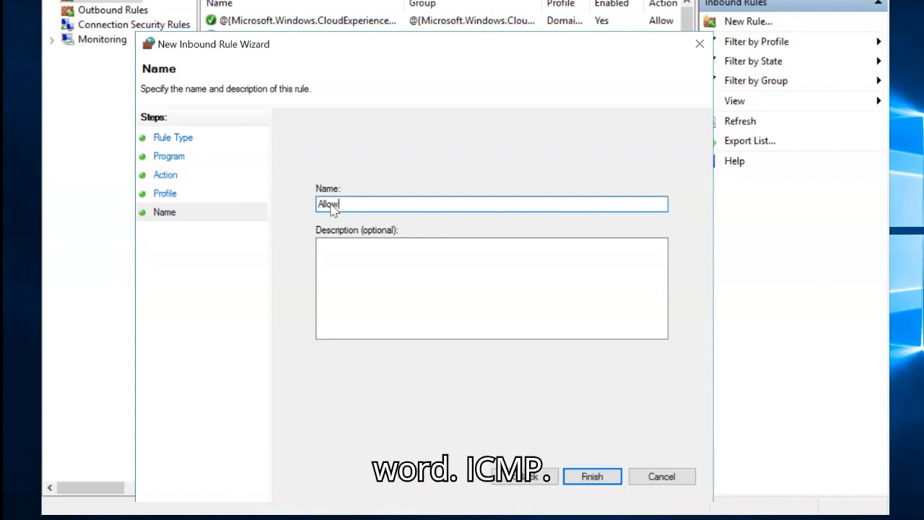
text(ICMP R)
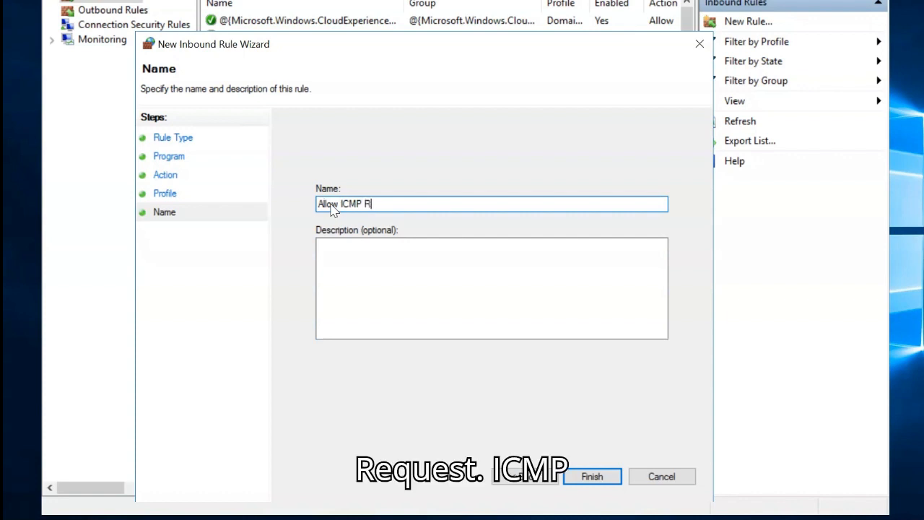
text(equest)
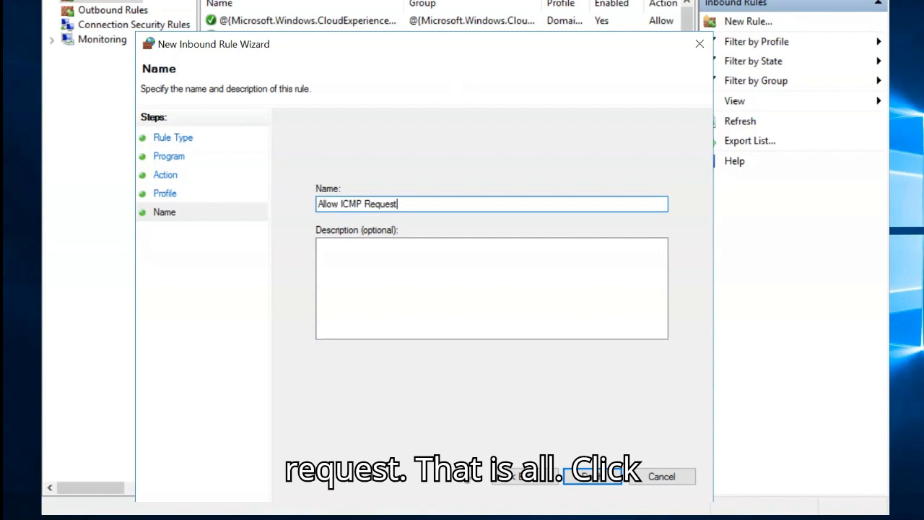
click(592, 478)
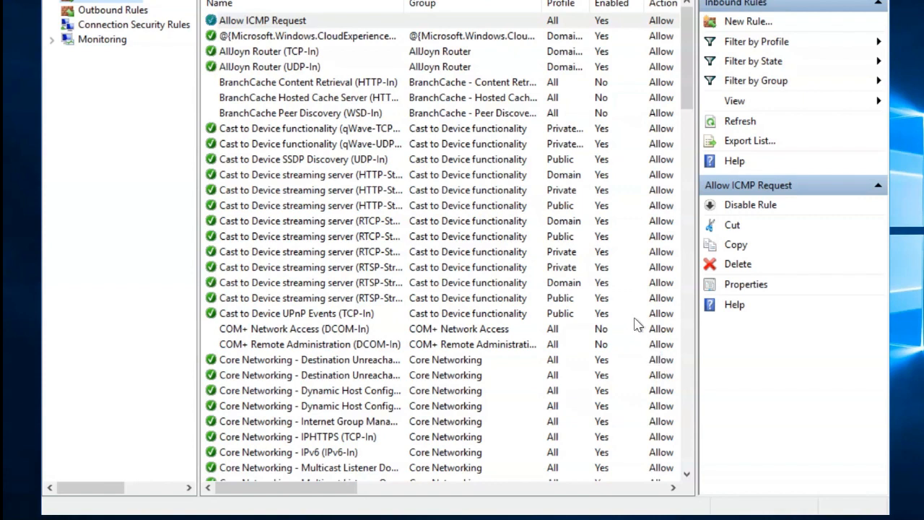
- Review the general properties of the Allow ICMP Request rule and close them unchanged
right_click(323, 25)
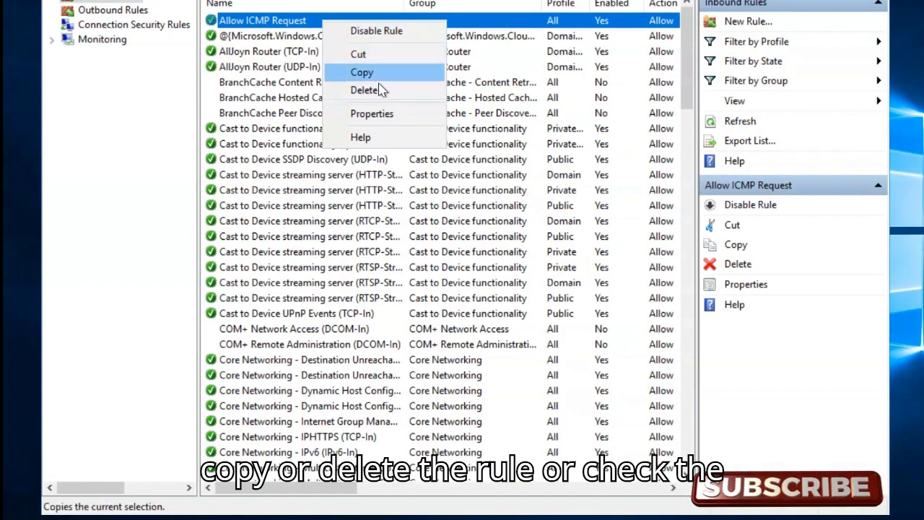
click(382, 120)
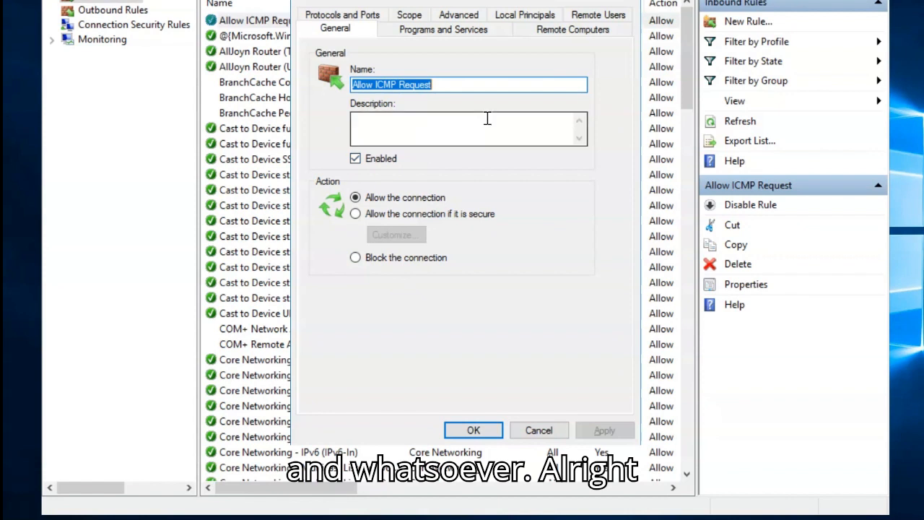
click(631, 1)
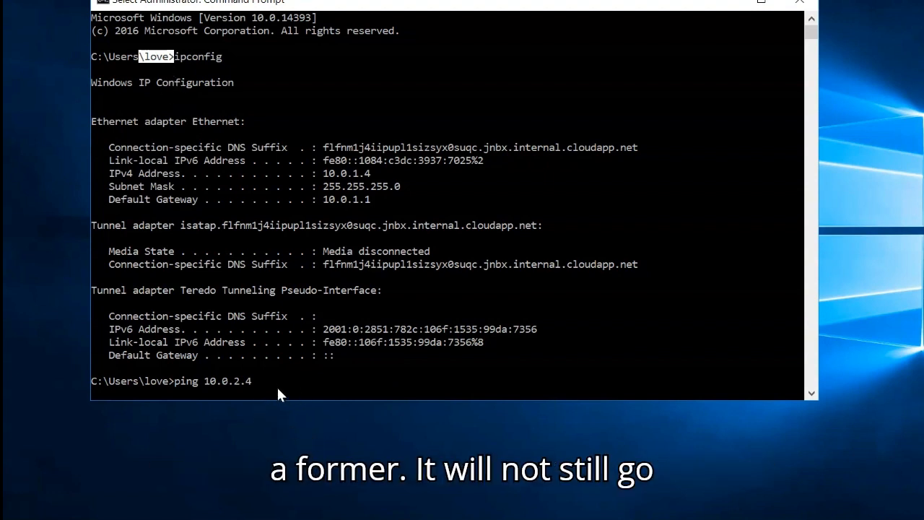
- Clear the text selection in Lovette's Command Prompt and let the ping to 10.0.2.4 run through
key(Return)
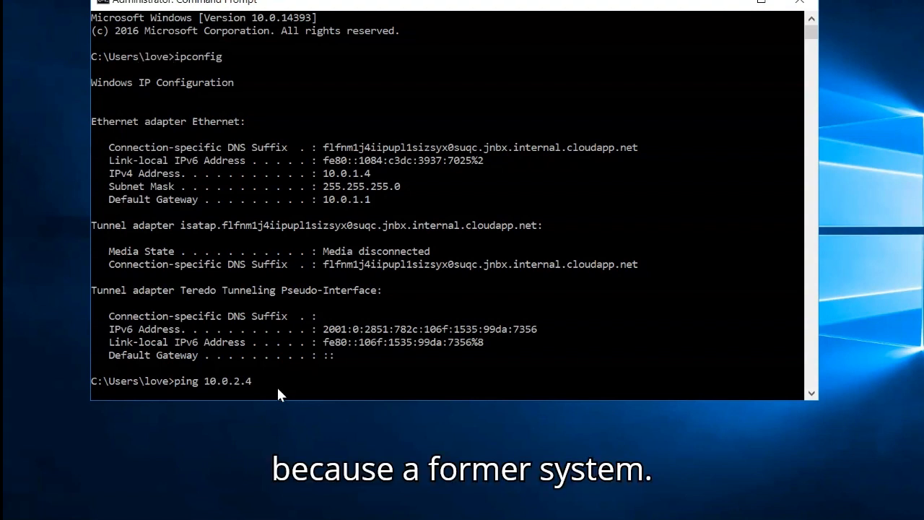
click(260, 382)
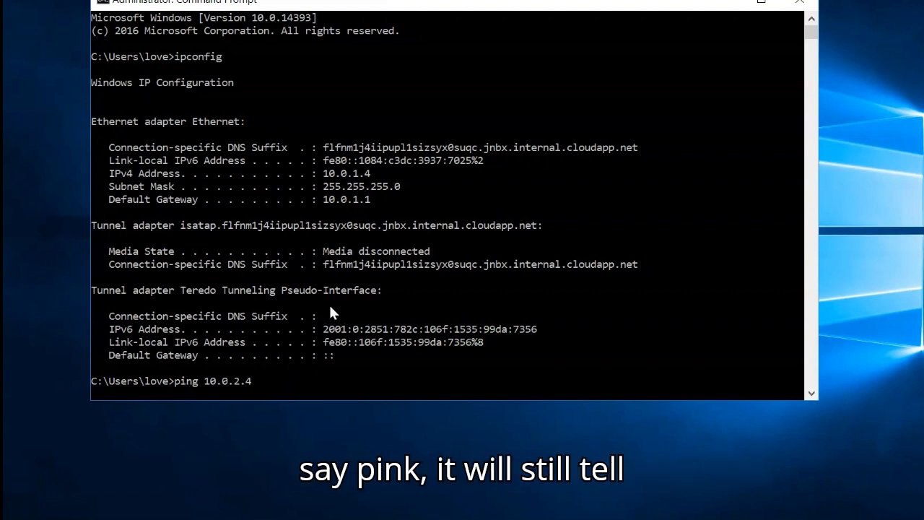
key(Return)
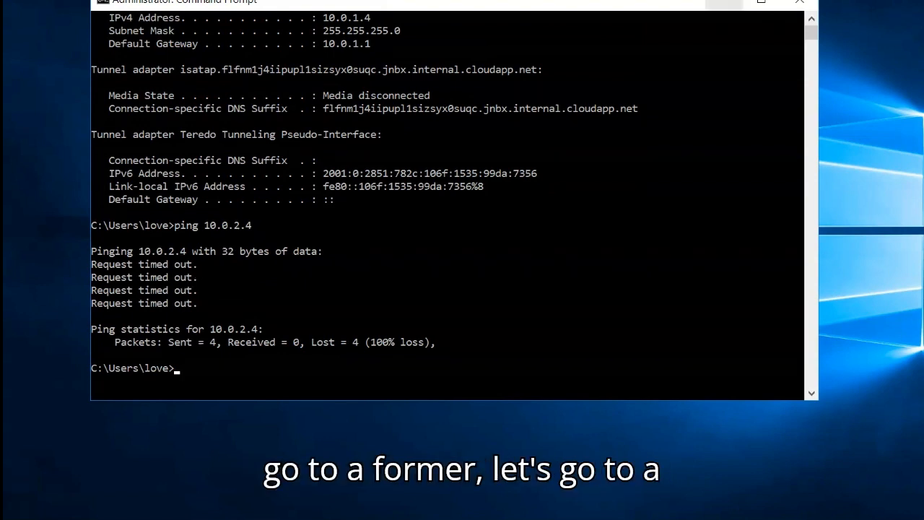
- Switch to the Ifeoma remote session and ping 10.0.1.4 again from its Command Prompt
click(643, 0)
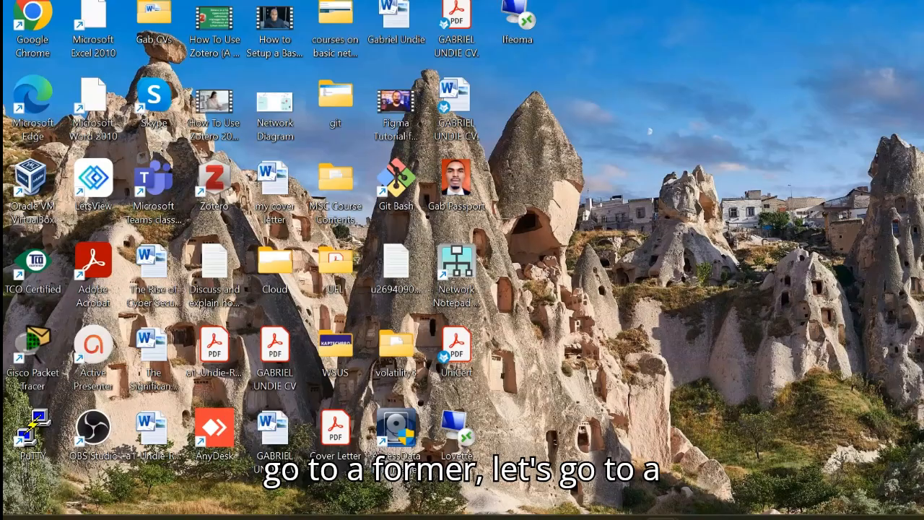
mouse_move(663, 519)
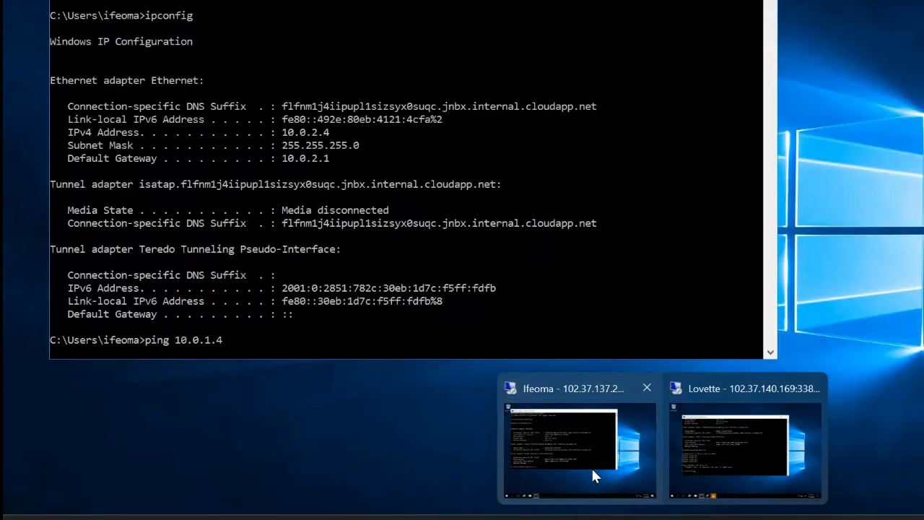
click(592, 469)
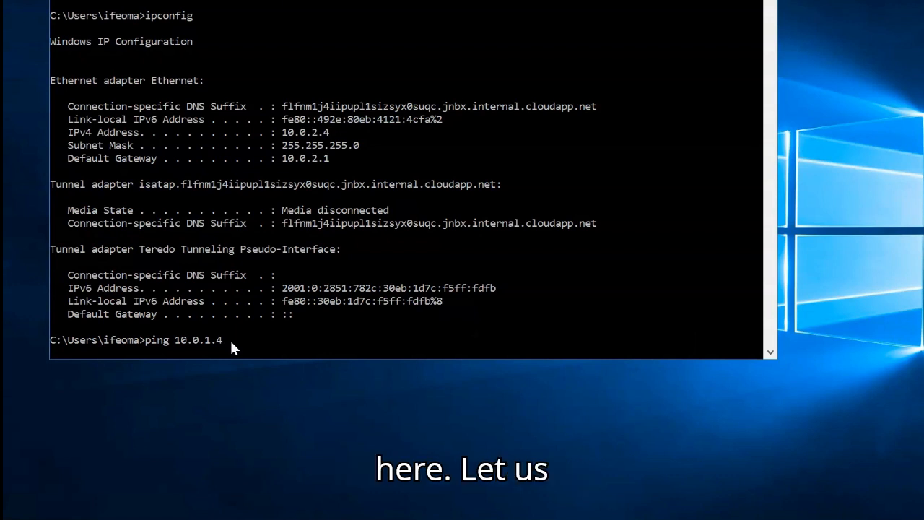
key(Return)
key(Return)
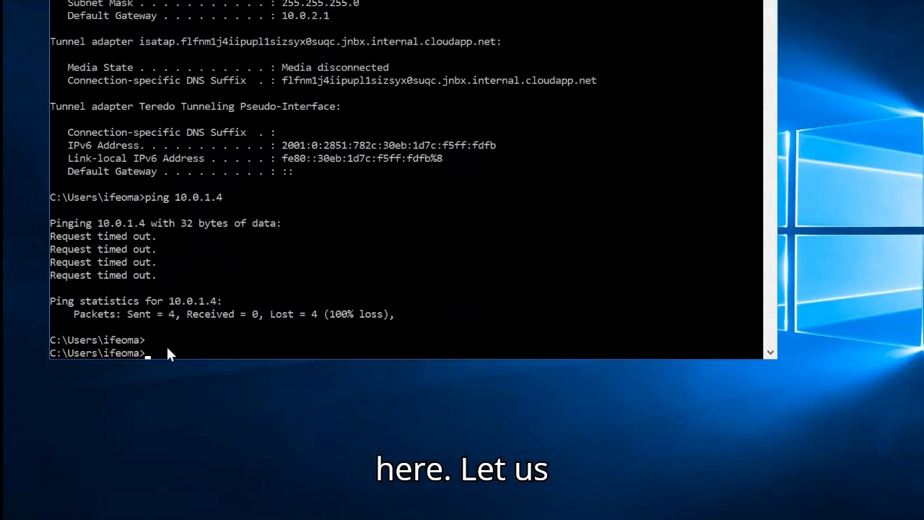
key(Up)
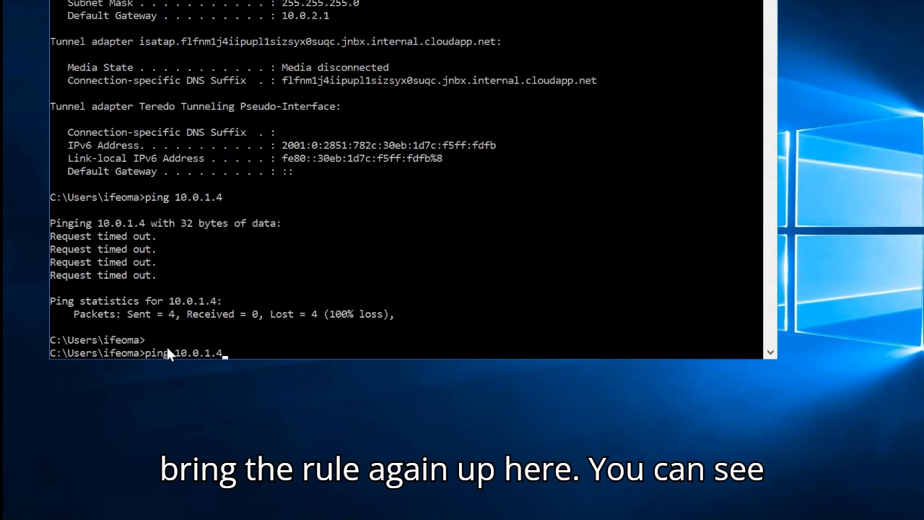
key(Return)
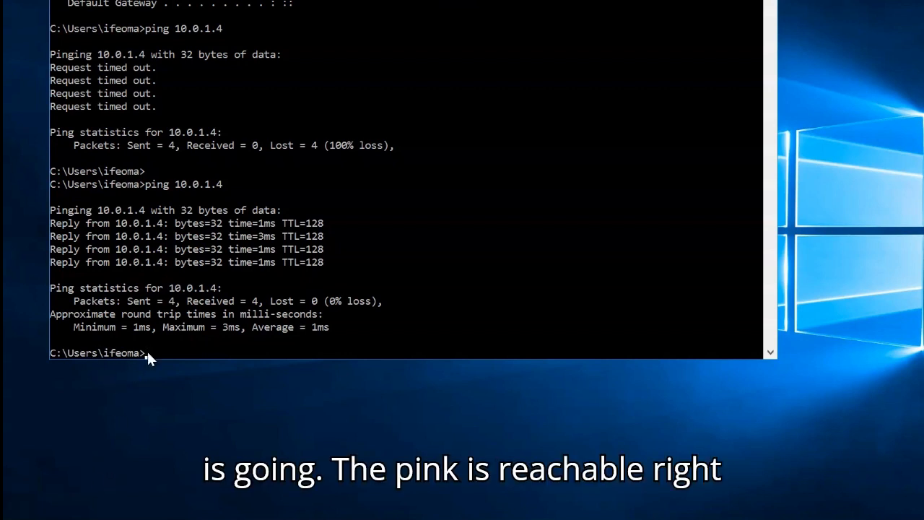
key(Up)
key(Return)
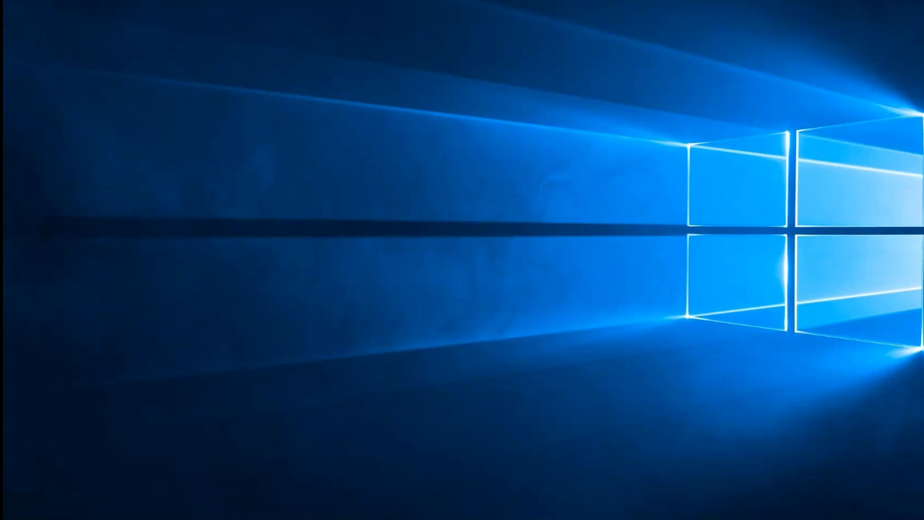
- Search Windows for "fire" on Ifeoma and open Windows Firewall with Advanced Security
key(super)
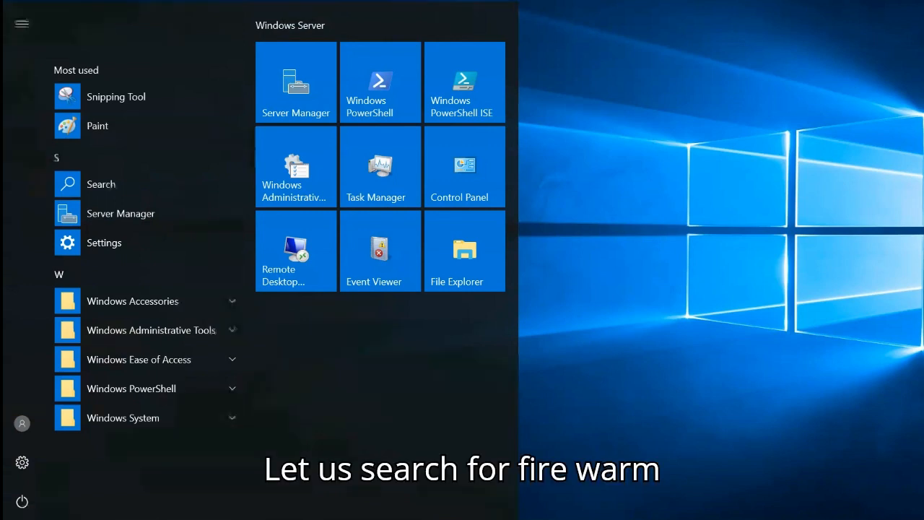
text(fire)
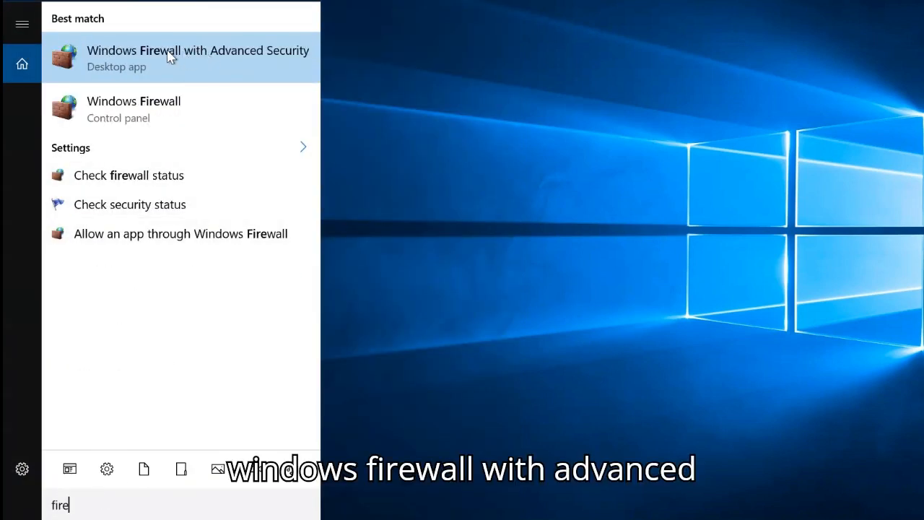
click(175, 48)
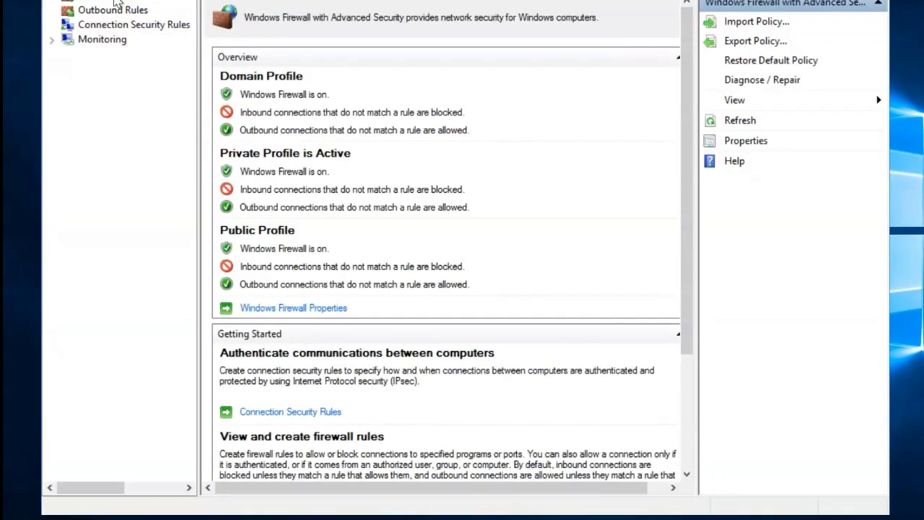
- Start a new inbound rule on Ifeoma with the rule type Program
click(116, 3)
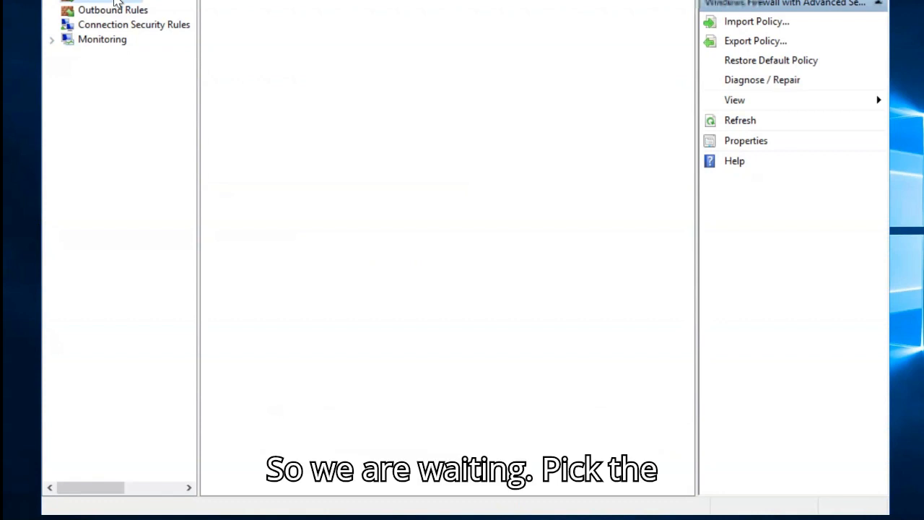
right_click(116, 2)
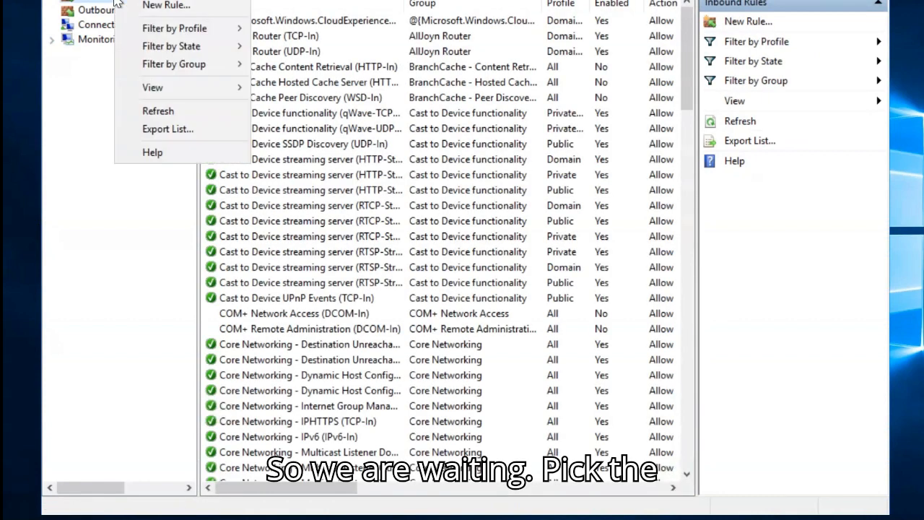
click(163, 6)
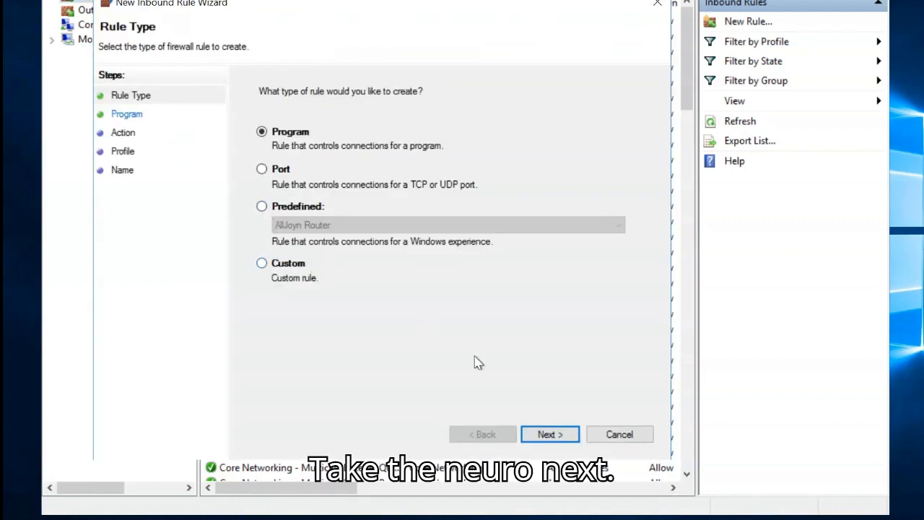
click(550, 434)
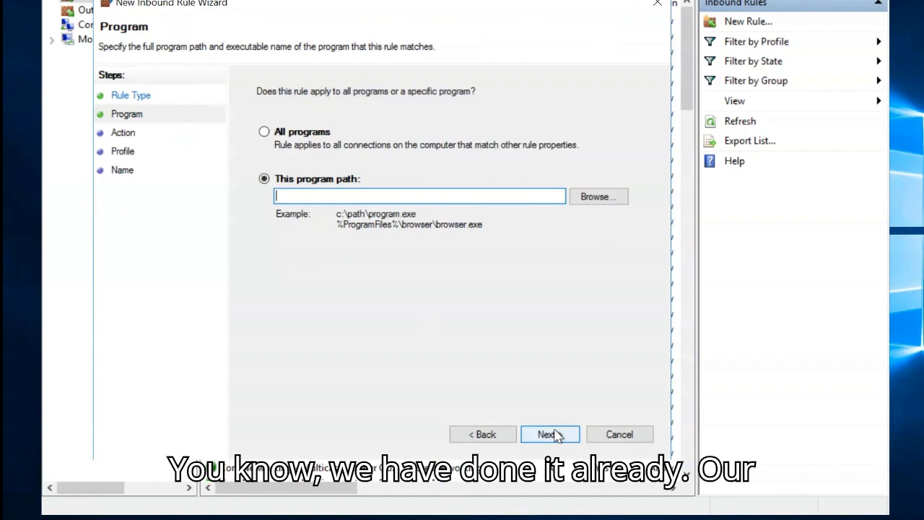
- Apply Ifeoma's new rule to all programs, allowing the connection on the Domain, Private and Public profiles
click(264, 131)
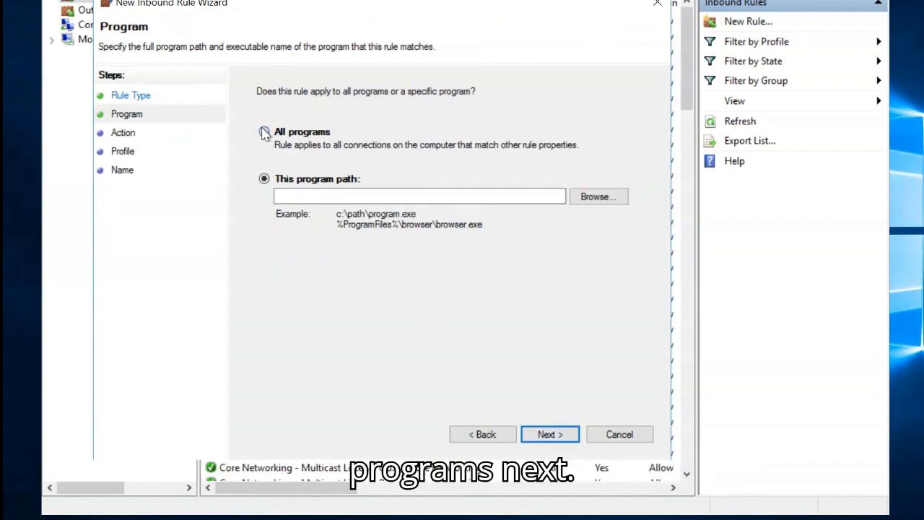
click(550, 435)
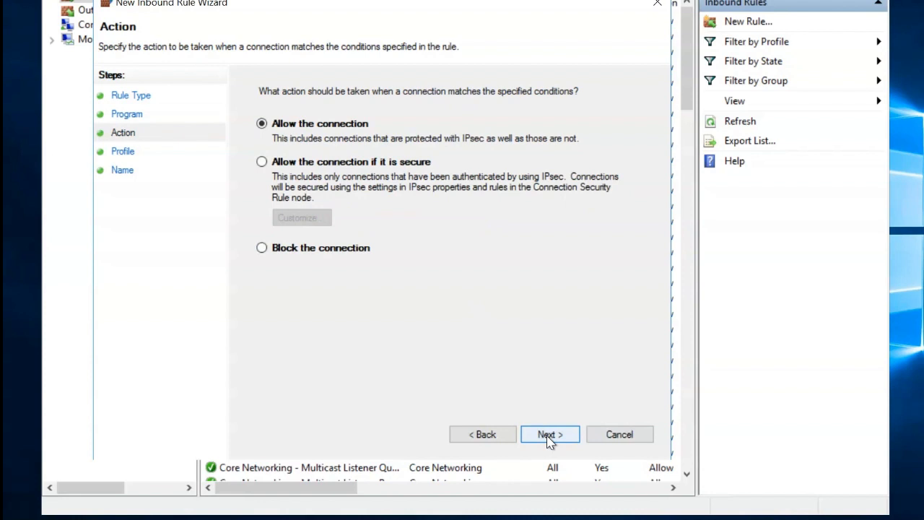
click(550, 436)
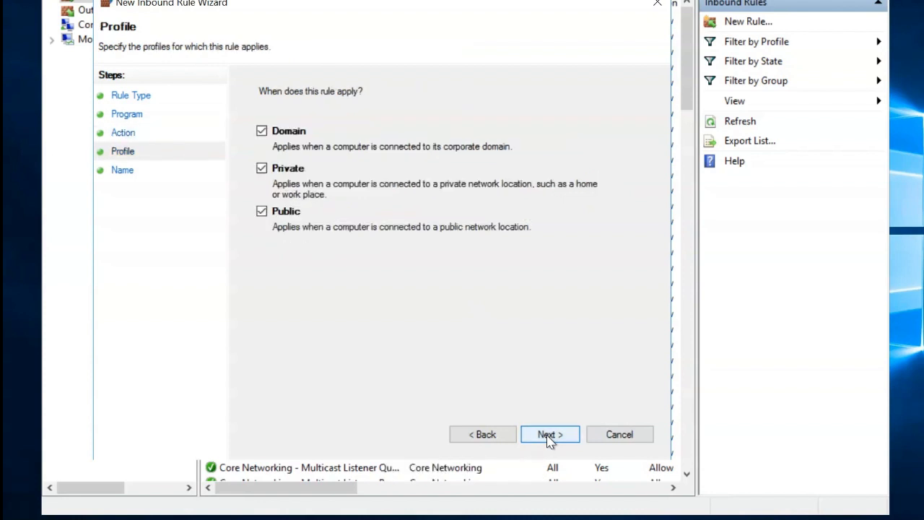
click(549, 436)
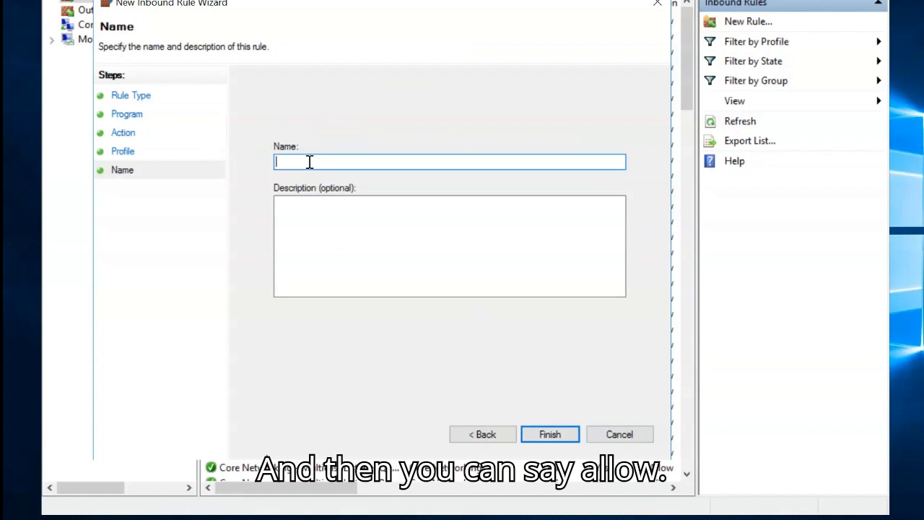
- Name Ifeoma's inbound rule "Allow ICMP Request", finish creating it and select it in the rule list
text(Allow )
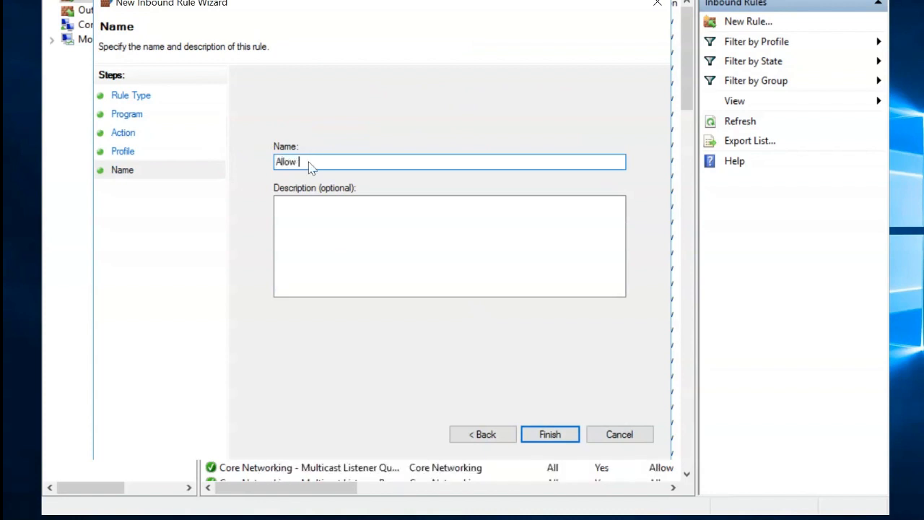
text(ICM)
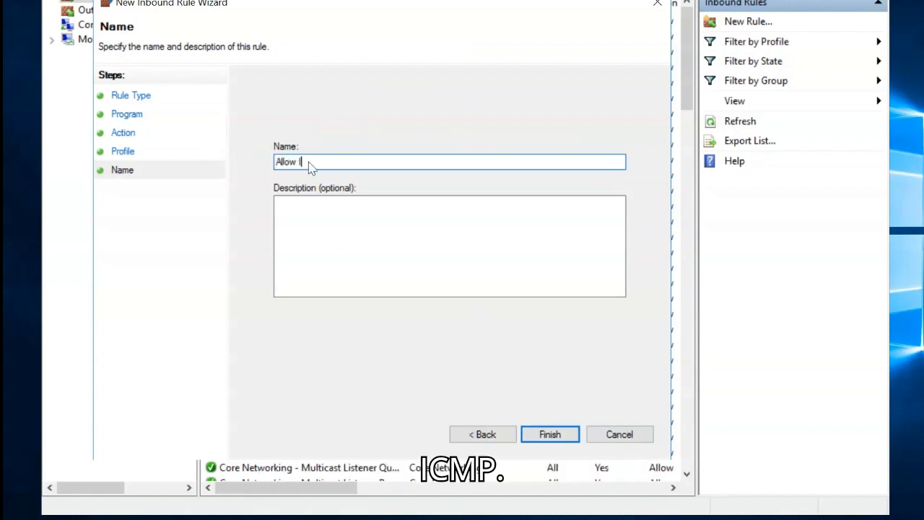
text(P )
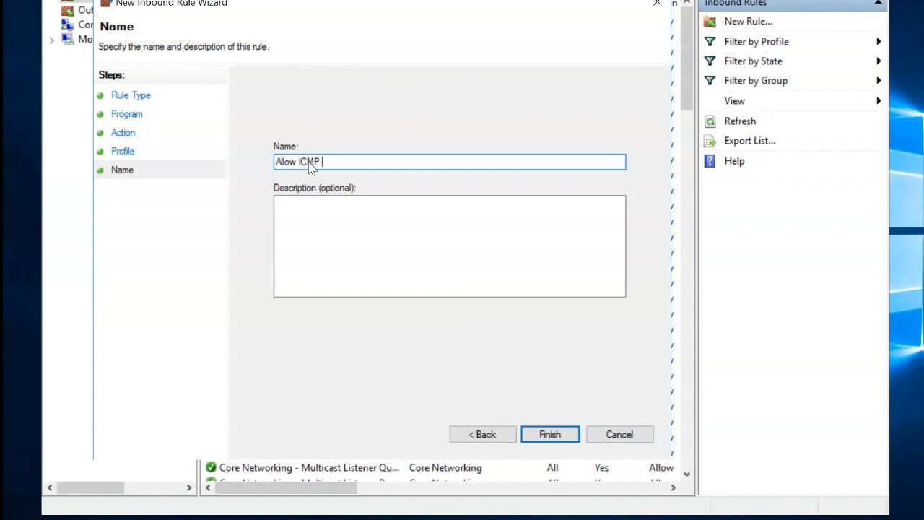
text(Request)
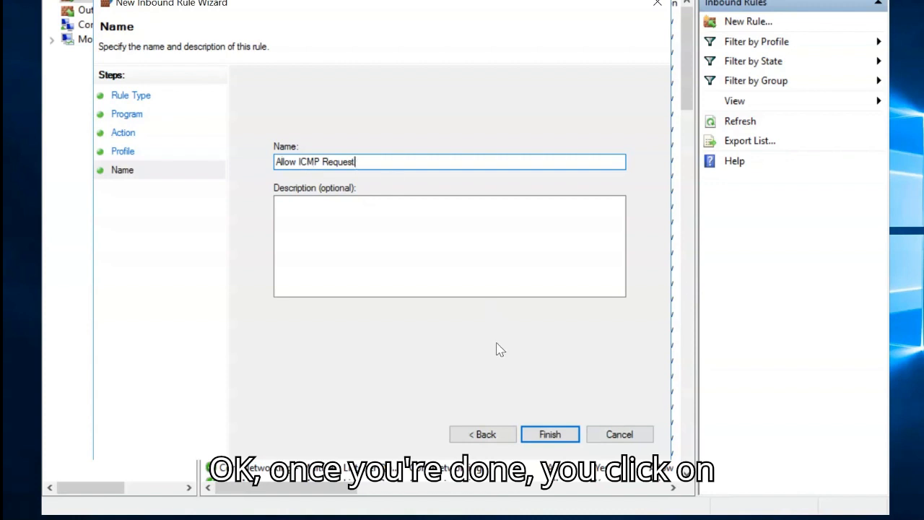
click(543, 434)
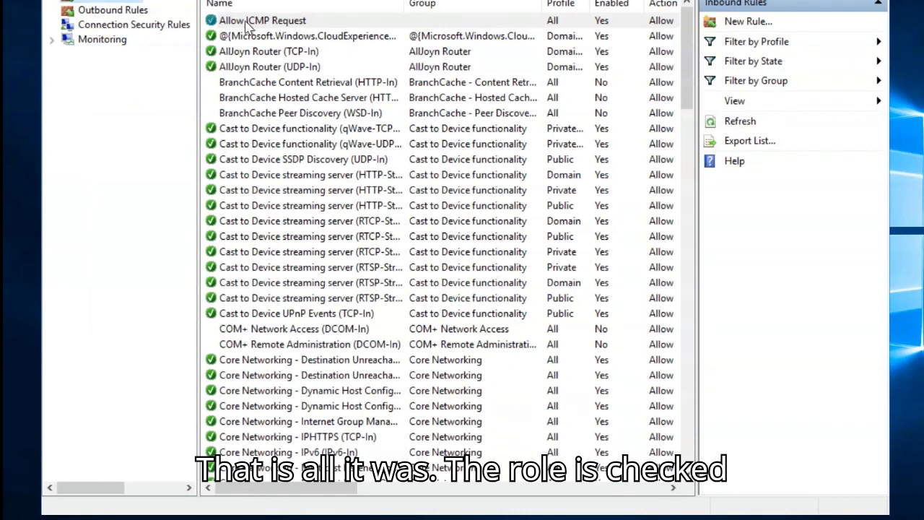
click(224, 21)
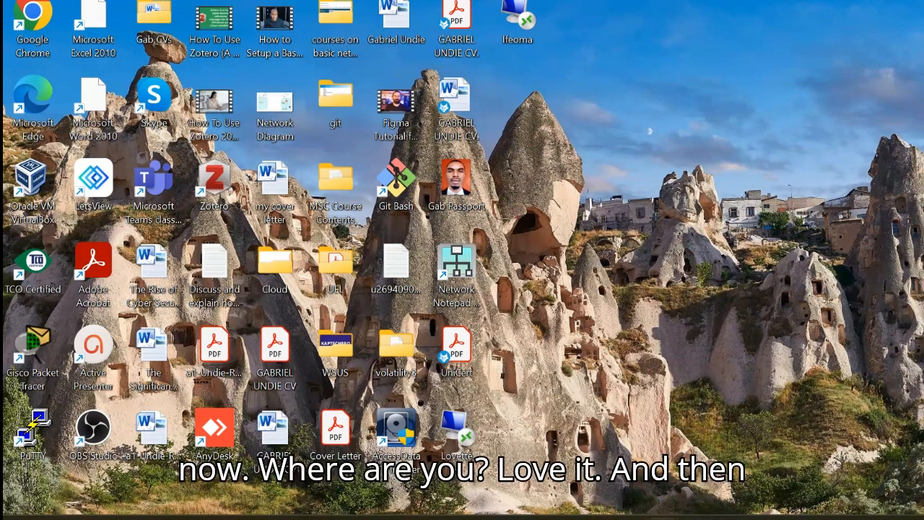
- Switch to the Lovette remote session and ping Ifeoma at 10.0.2.4 twice from its Command Prompt
mouse_move(663, 518)
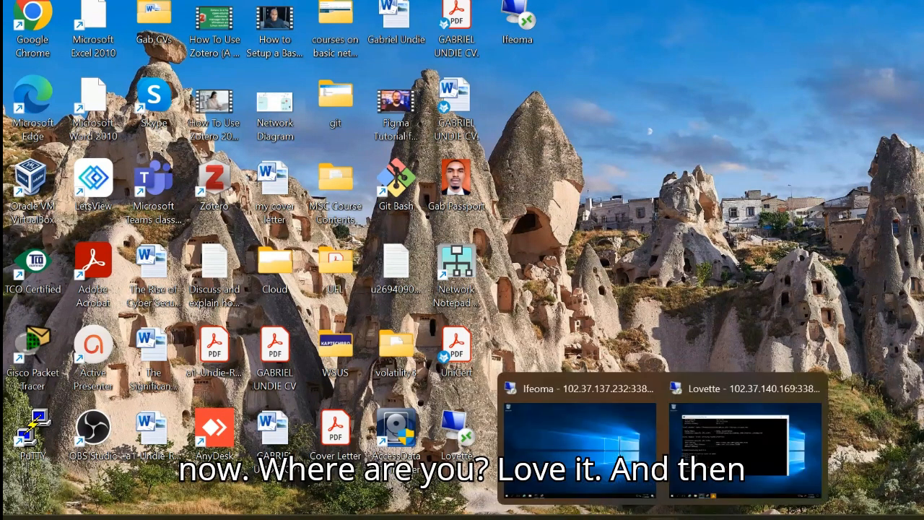
click(717, 426)
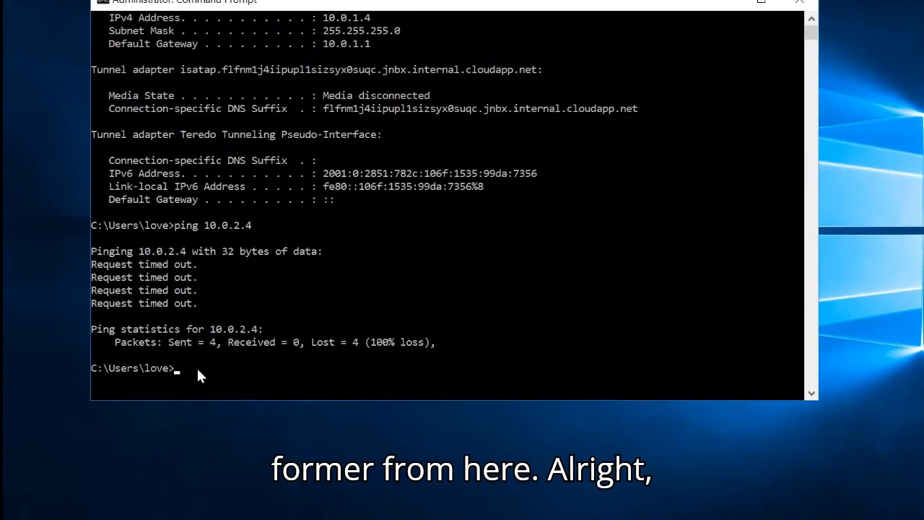
key(Up)
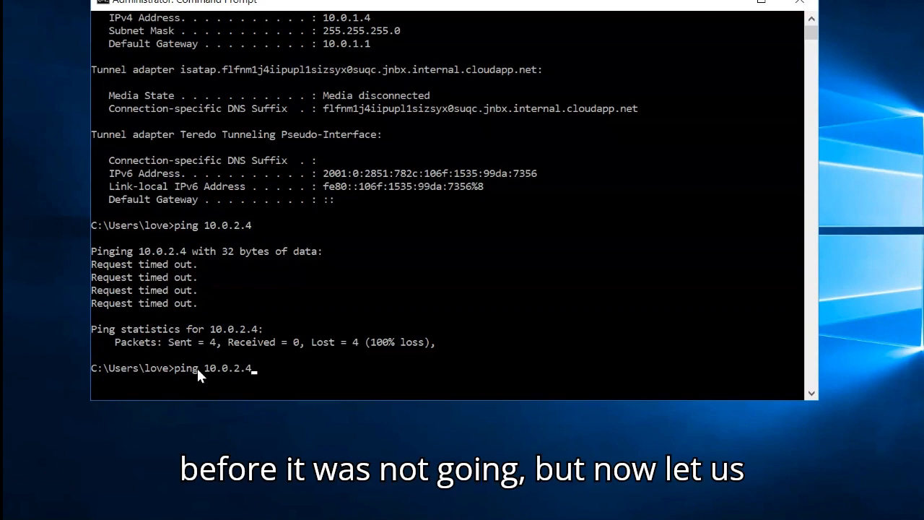
key(Return)
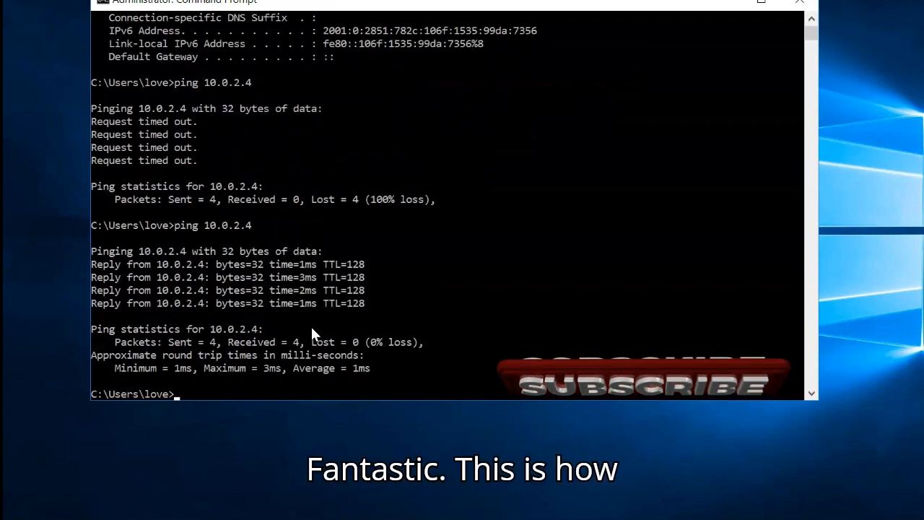
key(Up)
key(Return)
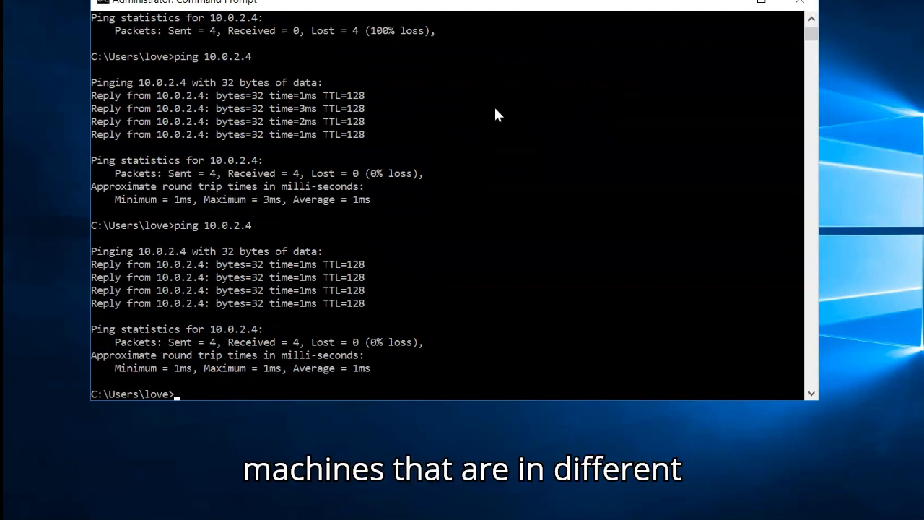
- Minimize Lovette's Command Prompt window and dismiss the low-memory warning
click(728, 4)
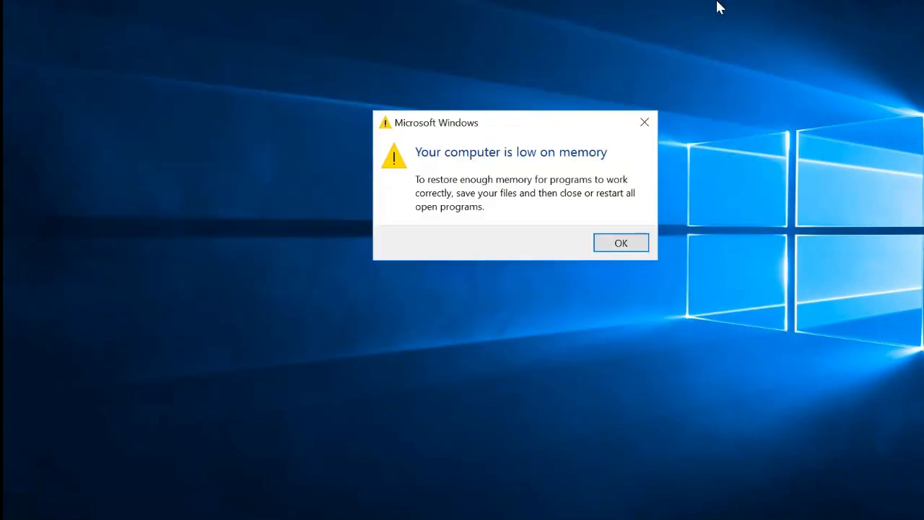
click(619, 247)
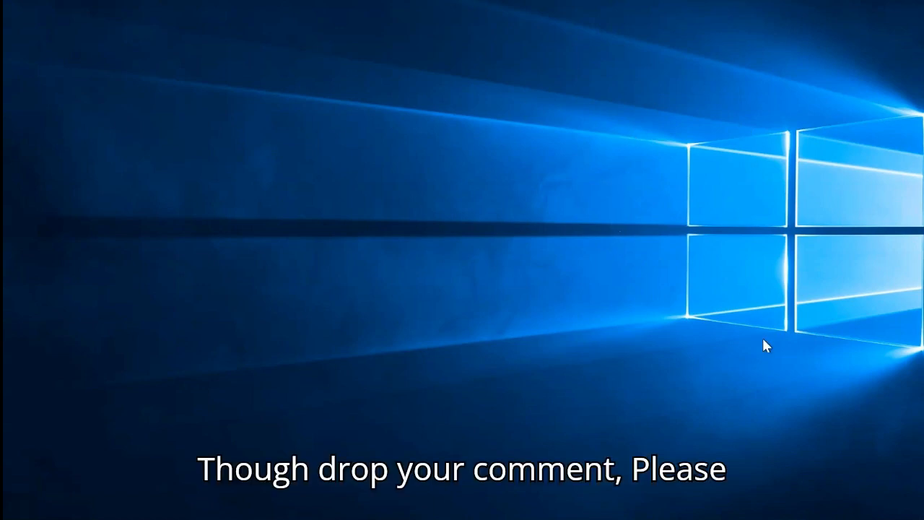